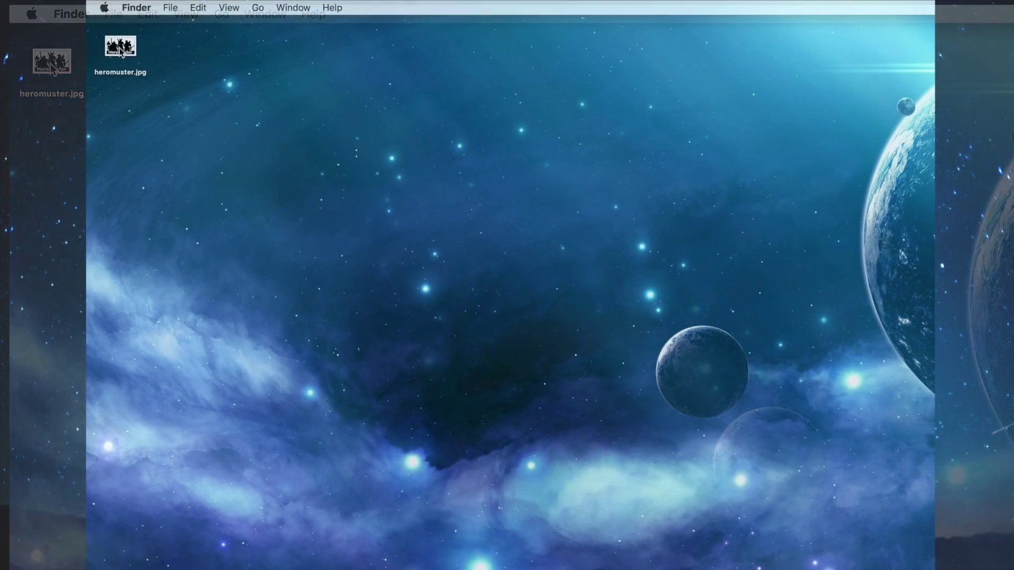
{"action": "double_click", "coordinate": [120, 47]}
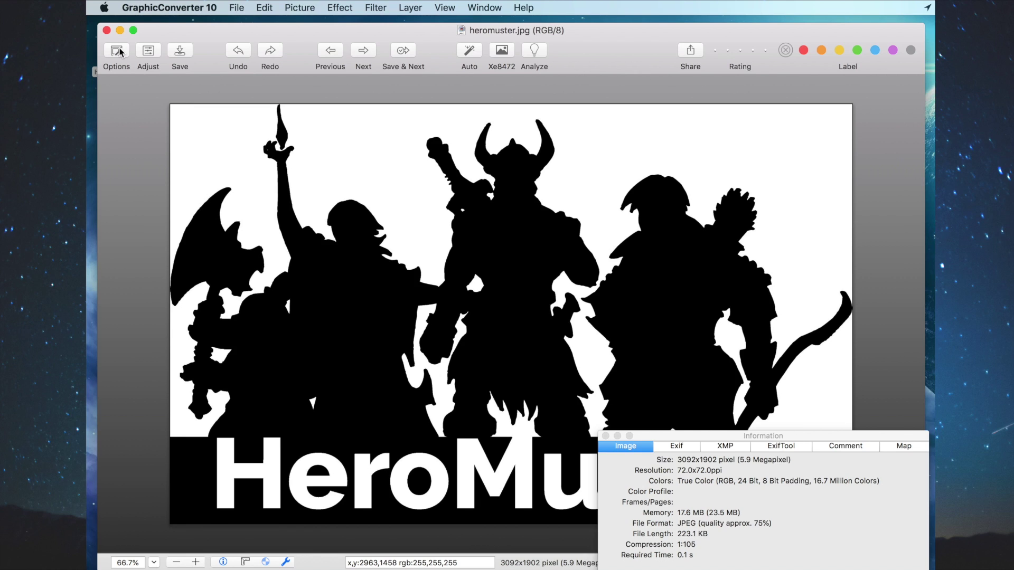
{"action": "left_click", "coordinate": [340, 7]}
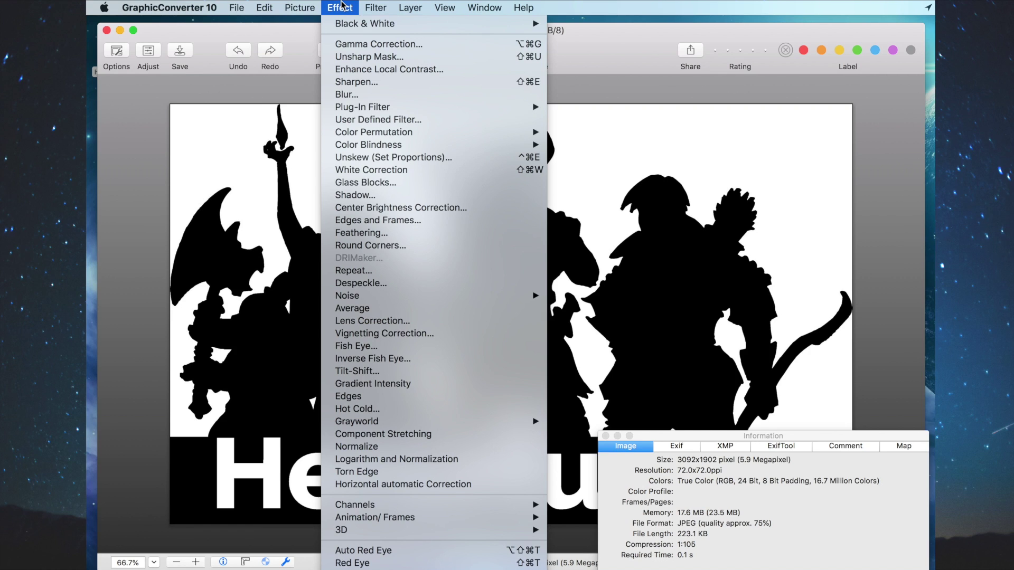
{"action": "mouse_move", "coordinate": [378, 7]}
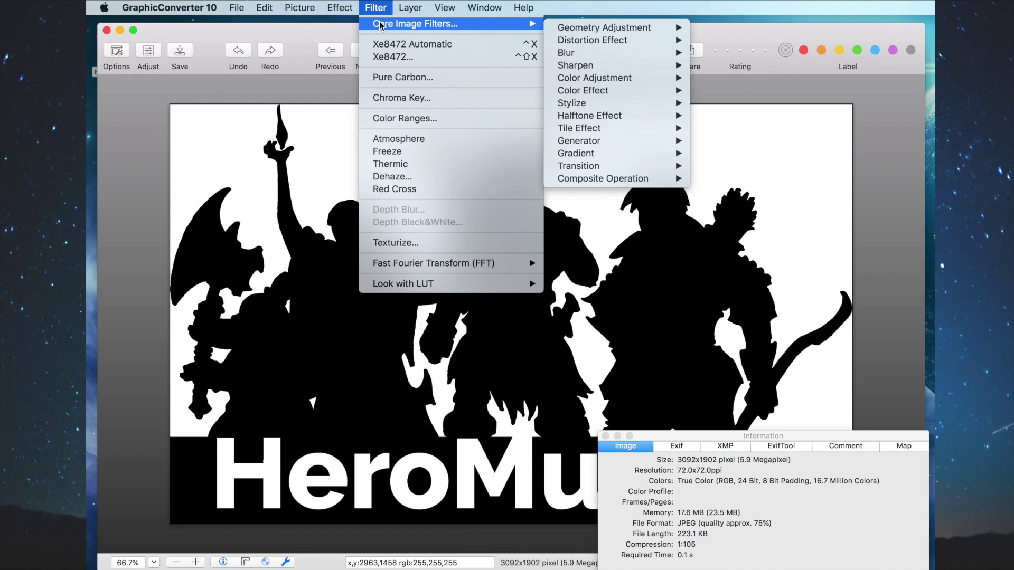
{"action": "mouse_move", "coordinate": [571, 55]}
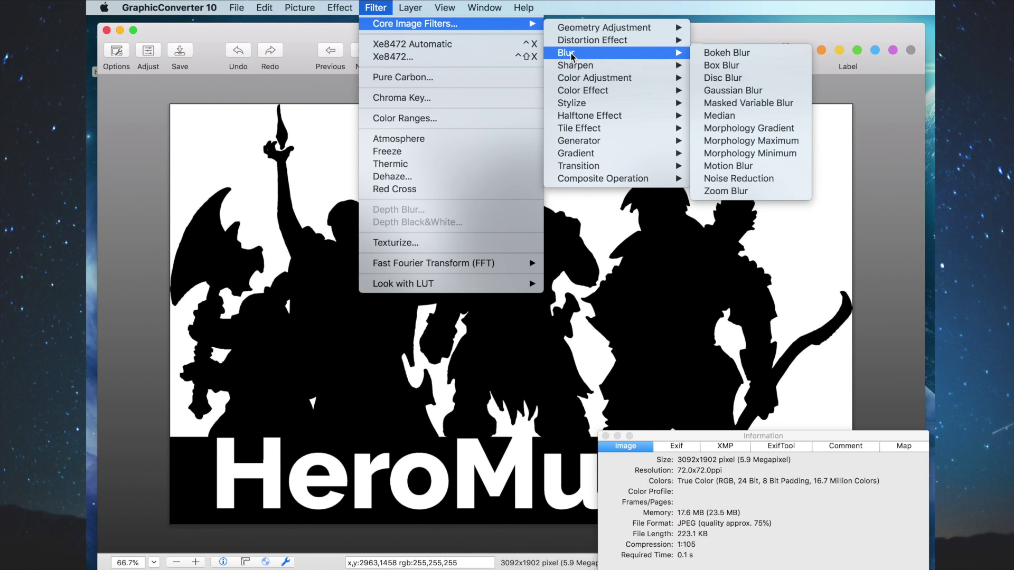
{"action": "mouse_move", "coordinate": [421, 7]}
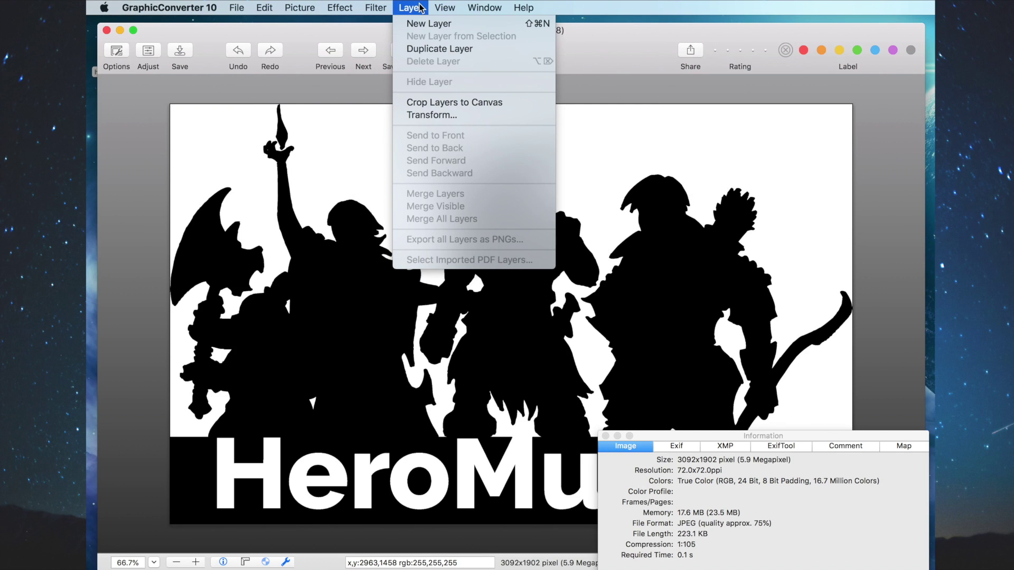
Show the Tools palette with rectangular selection active and close the Information panel
{"action": "left_click", "coordinate": [766, 102]}
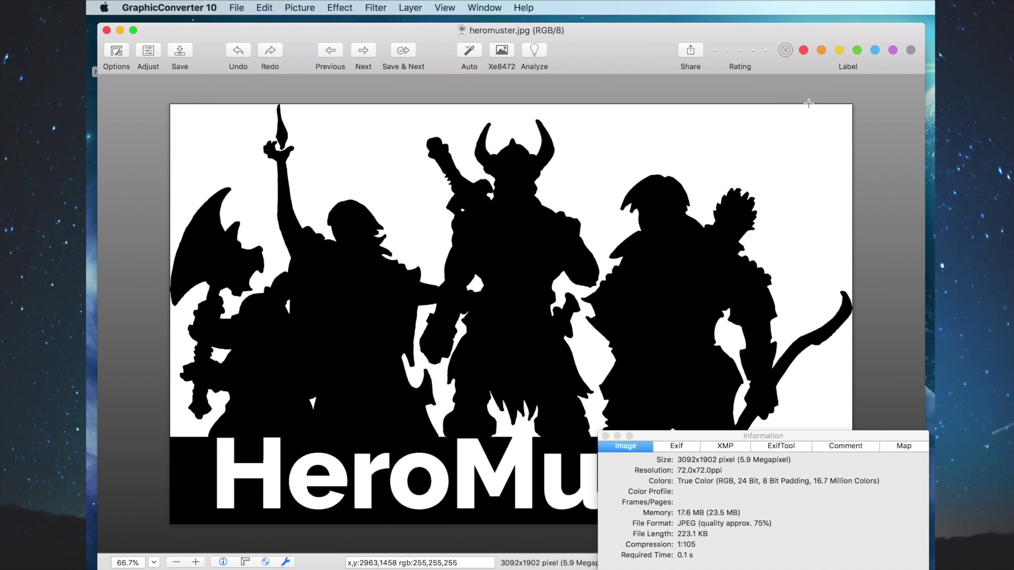
{"action": "key", "text": "super+t"}
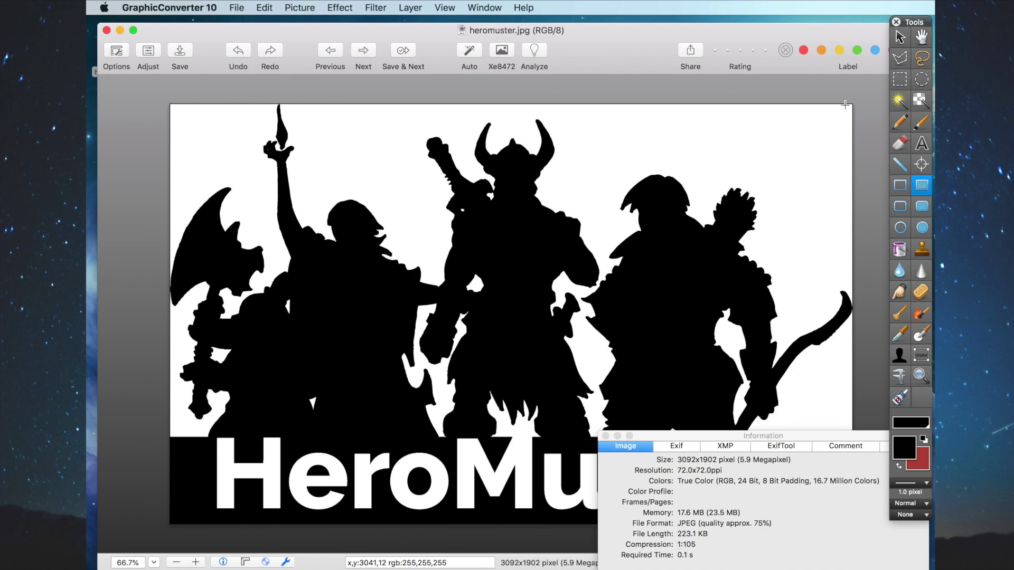
{"action": "left_click", "coordinate": [899, 80]}
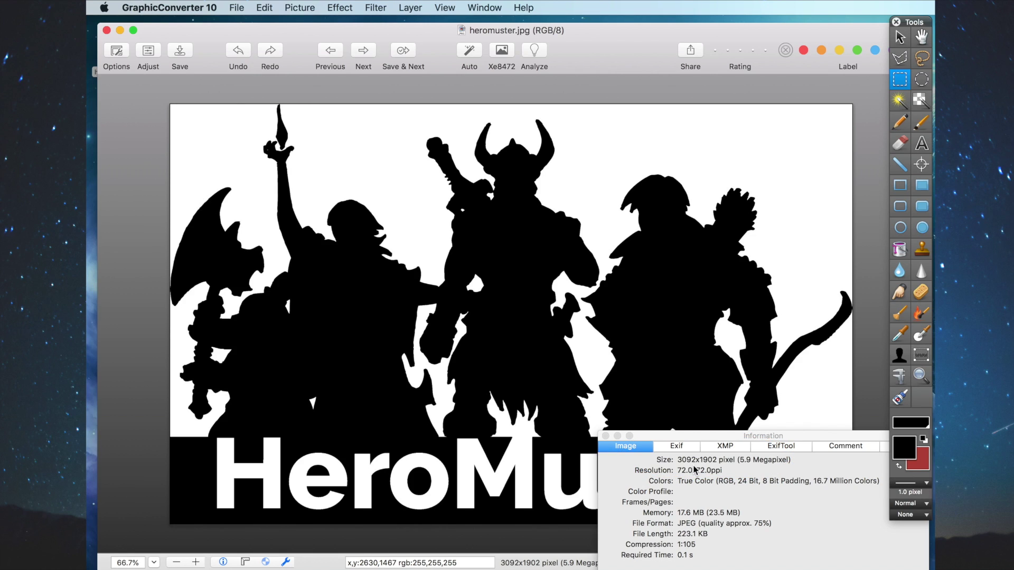
{"action": "left_click", "coordinate": [605, 437]}
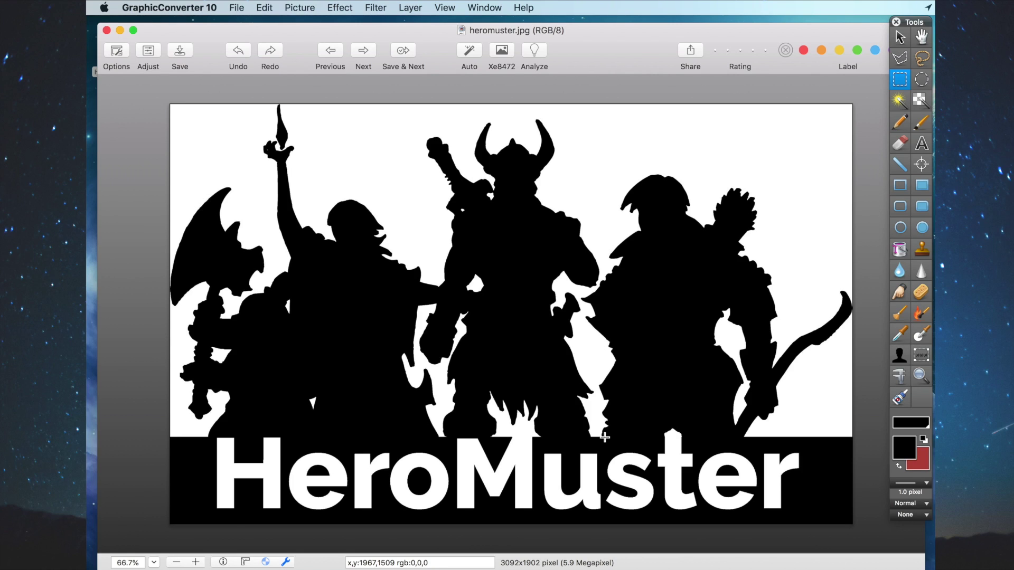
Scale heromuster non-proportionally to width 1000 and height 500 pixels
{"action": "left_click", "coordinate": [316, 5]}
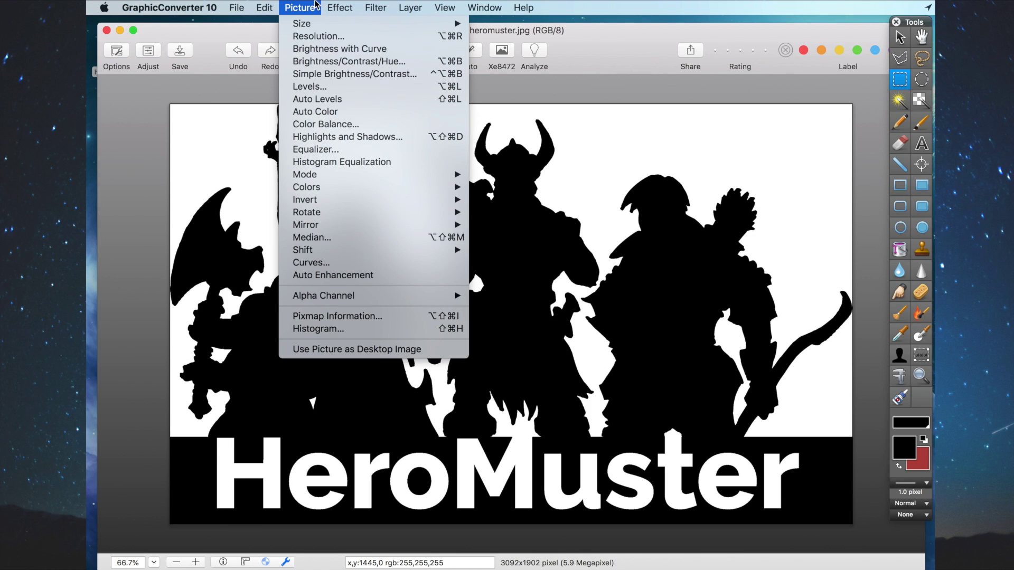
{"action": "mouse_move", "coordinate": [311, 25]}
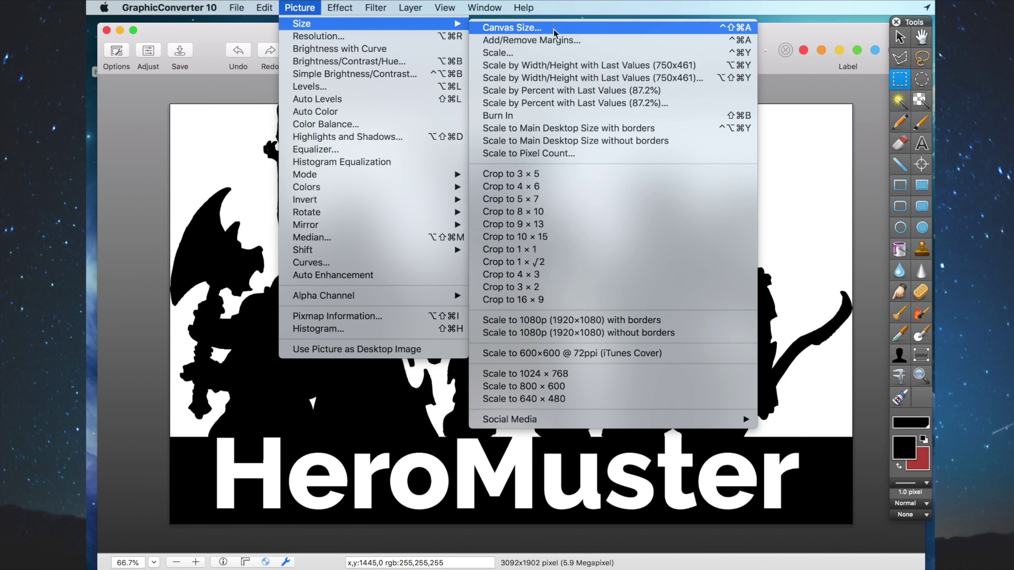
{"action": "left_click", "coordinate": [539, 54]}
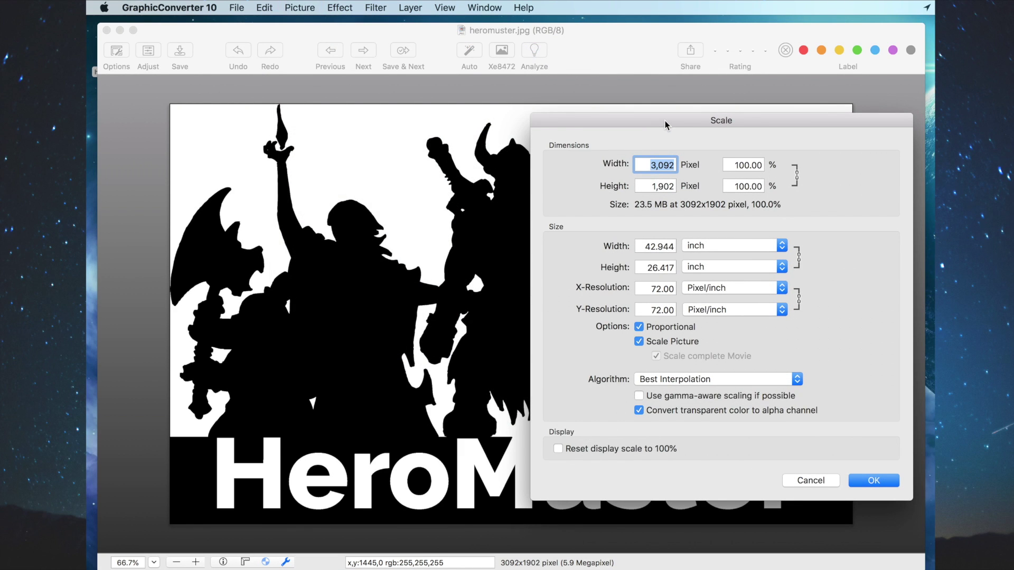
{"action": "left_click_drag", "start_coordinate": [664, 121], "coordinate": [475, 129]}
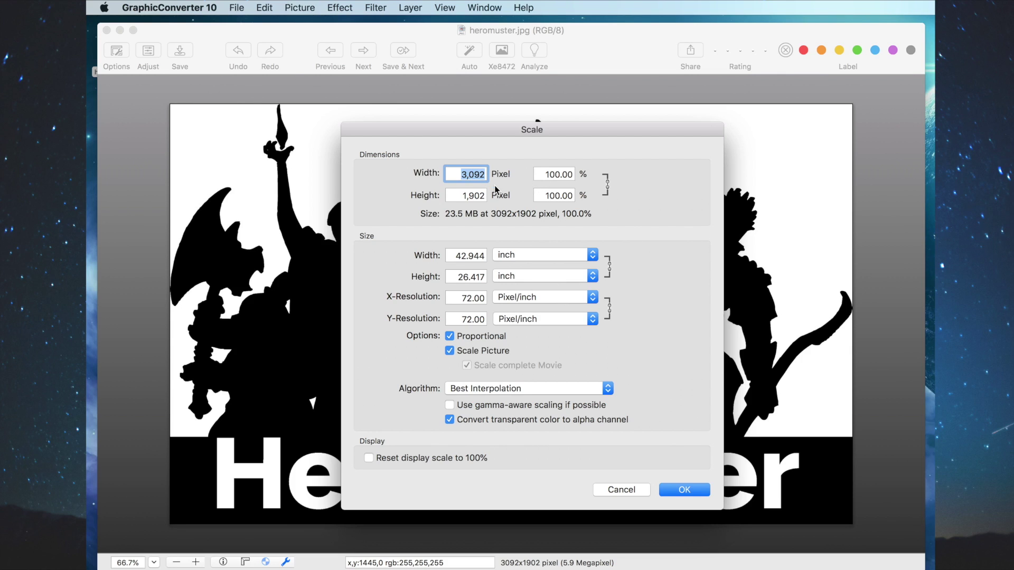
{"action": "type", "text": "1000"}
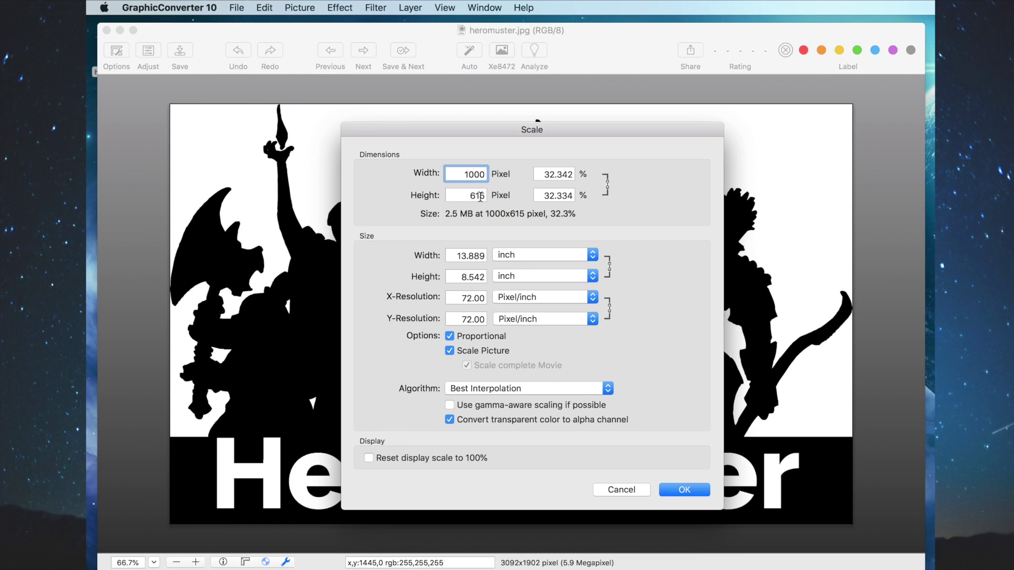
{"action": "double_click", "coordinate": [480, 197]}
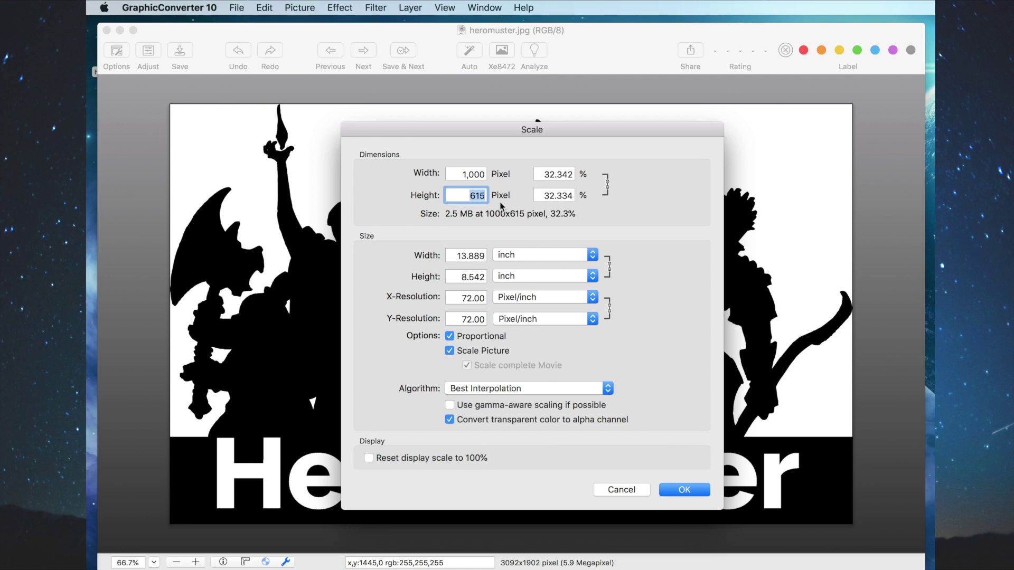
{"action": "type", "text": "500"}
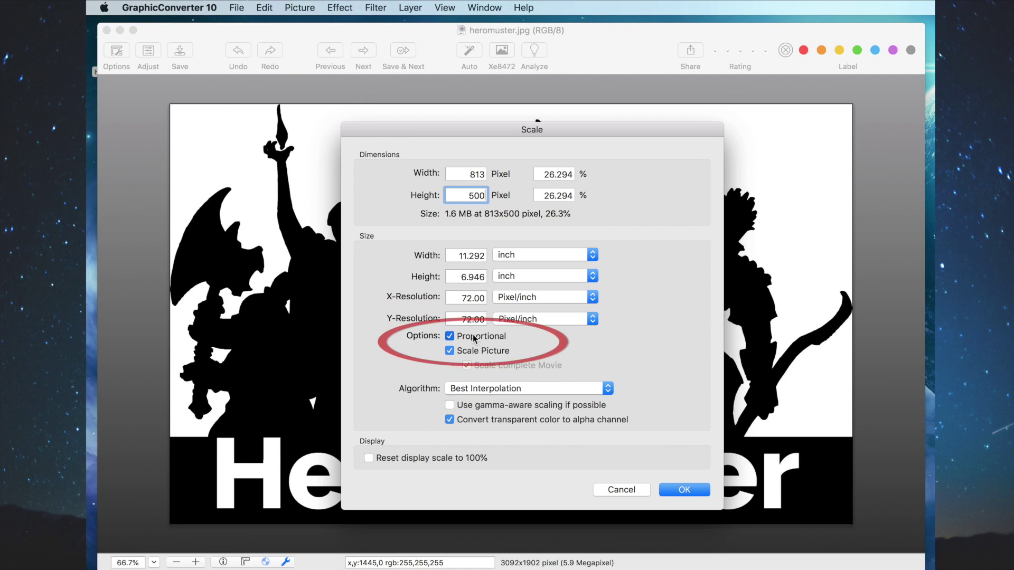
{"action": "left_click", "coordinate": [473, 339]}
{"action": "double_click", "coordinate": [480, 170]}
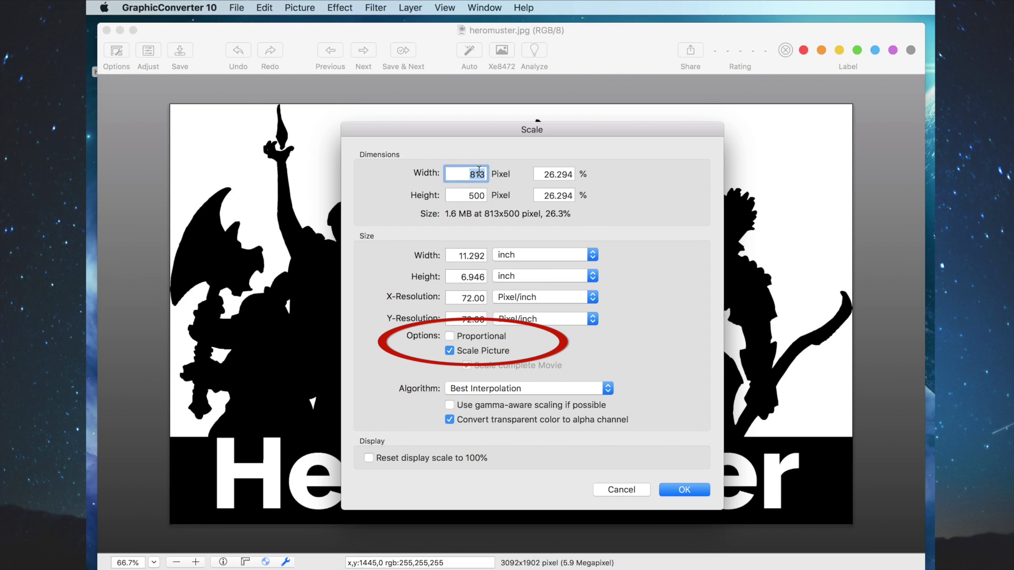
{"action": "type", "text": "1000"}
{"action": "key", "text": "Tab"}
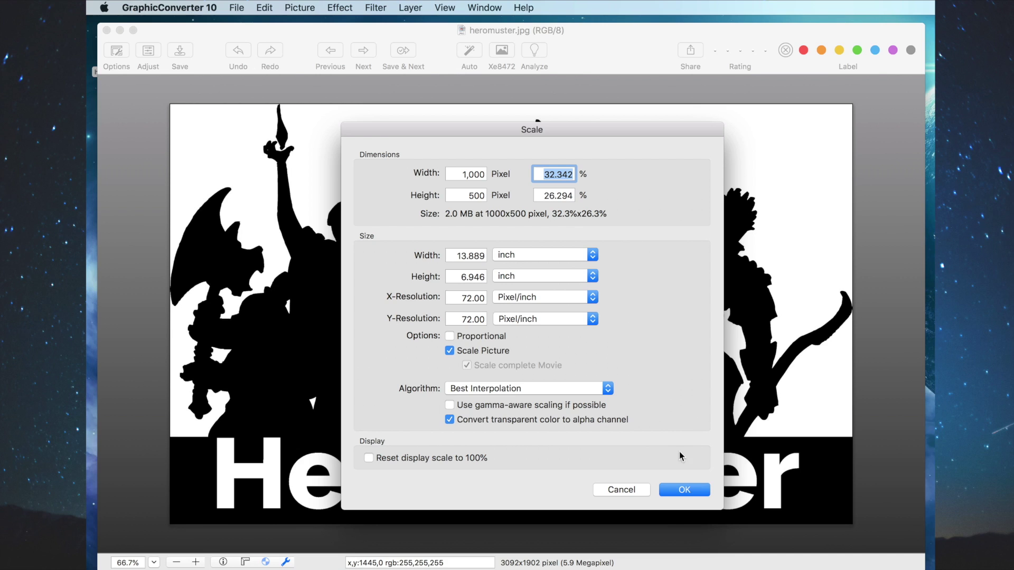
{"action": "left_click", "coordinate": [691, 491]}
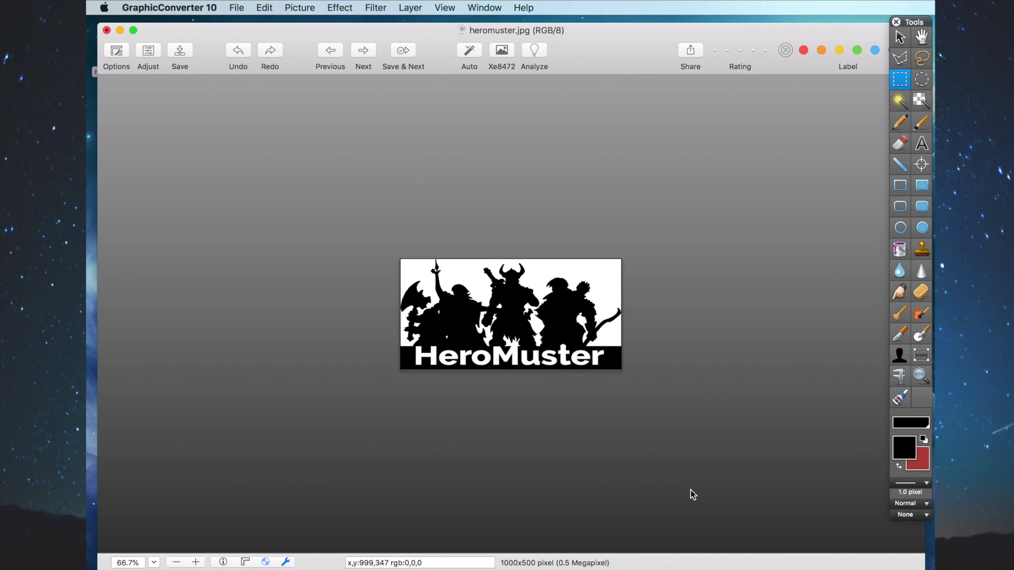
Undo the 1000×500 rescale and set proportional scaling to 30% in the Scale dialog
{"action": "key", "text": "super+z"}
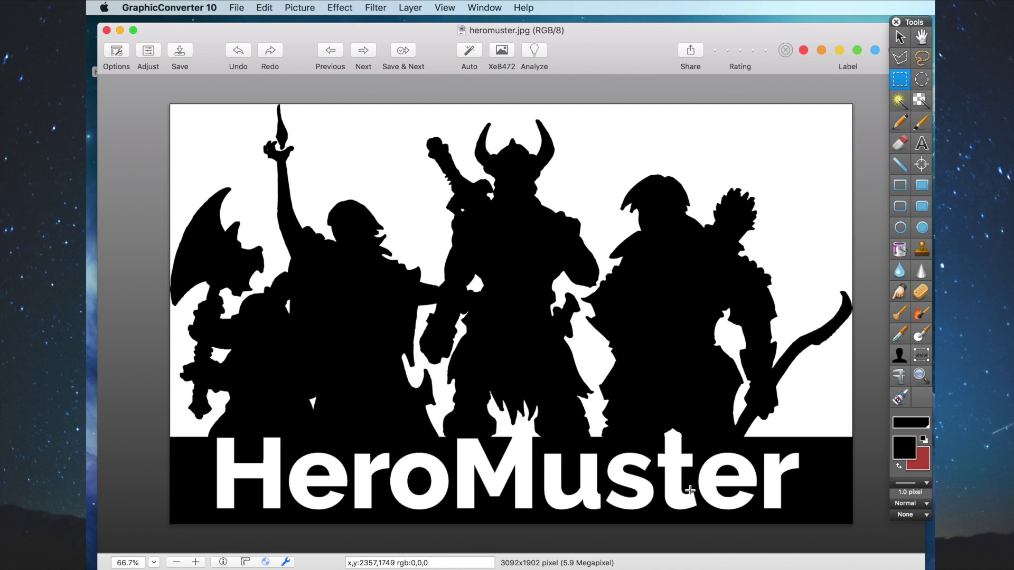
{"action": "left_click", "coordinate": [310, 5]}
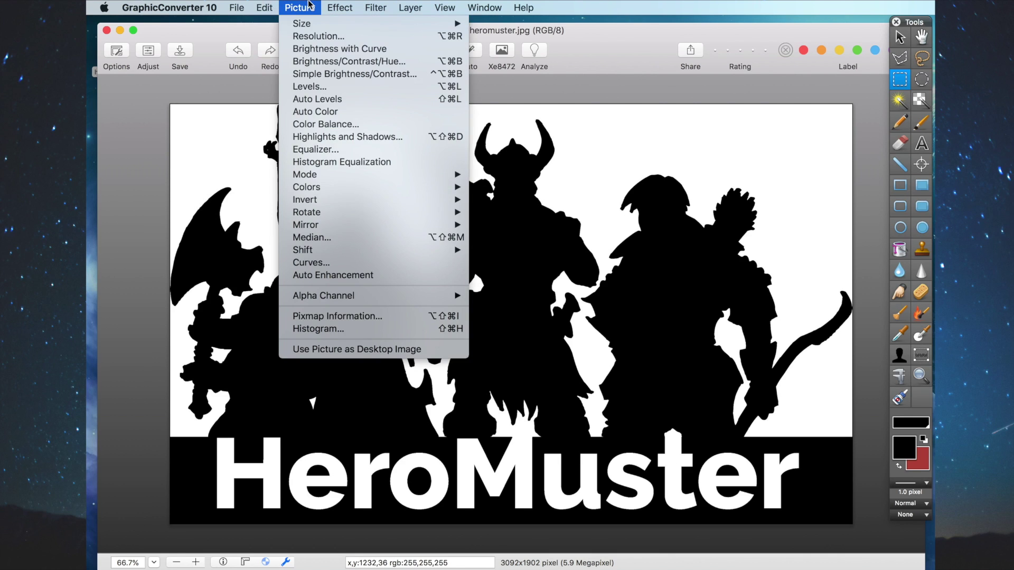
{"action": "mouse_move", "coordinate": [317, 23]}
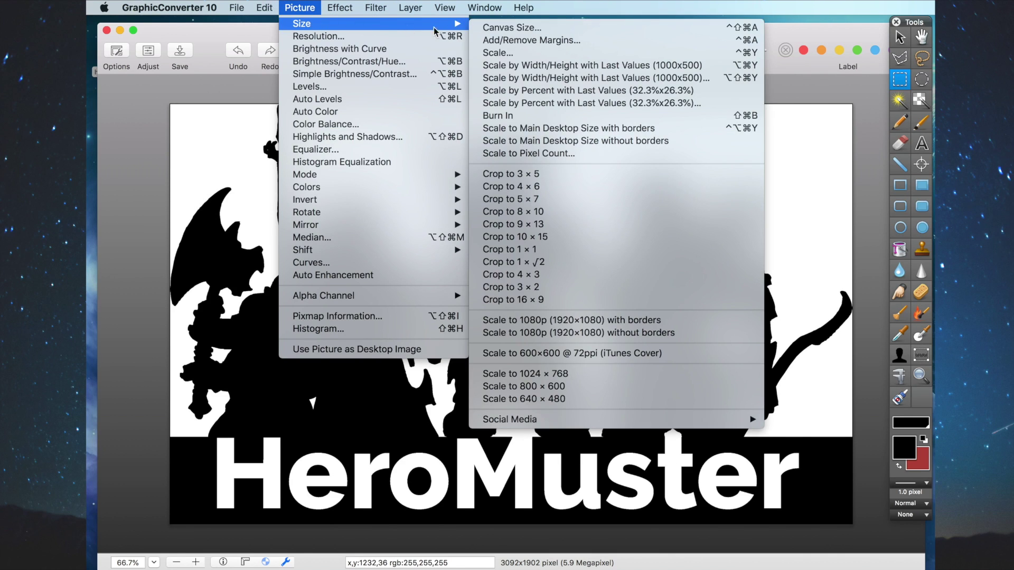
{"action": "left_click", "coordinate": [530, 54]}
{"action": "left_click", "coordinate": [473, 338]}
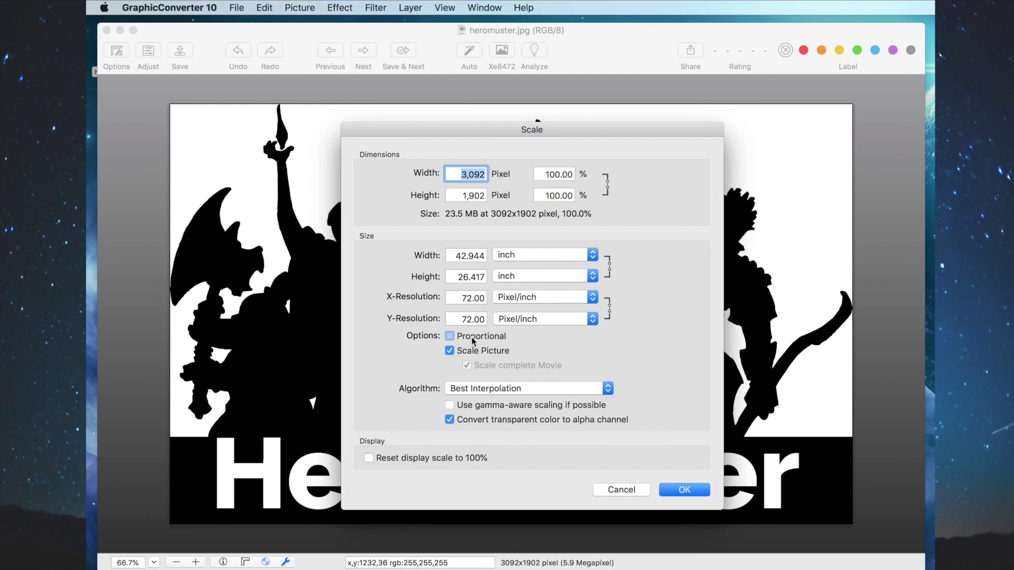
{"action": "left_click", "coordinate": [472, 338]}
{"action": "type", "text": "1000"}
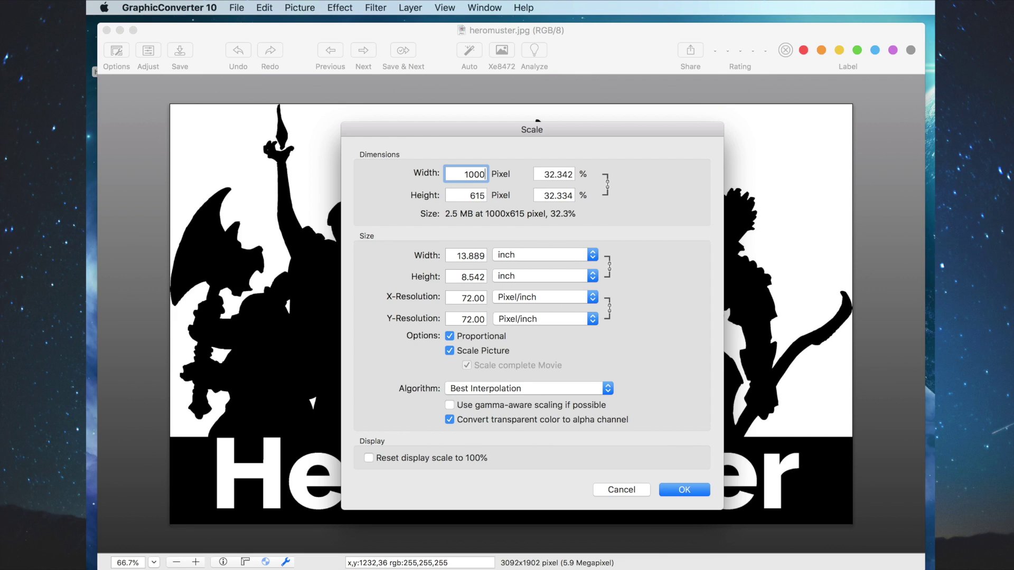
{"action": "key", "text": "Tab"}
{"action": "type", "text": "30"}
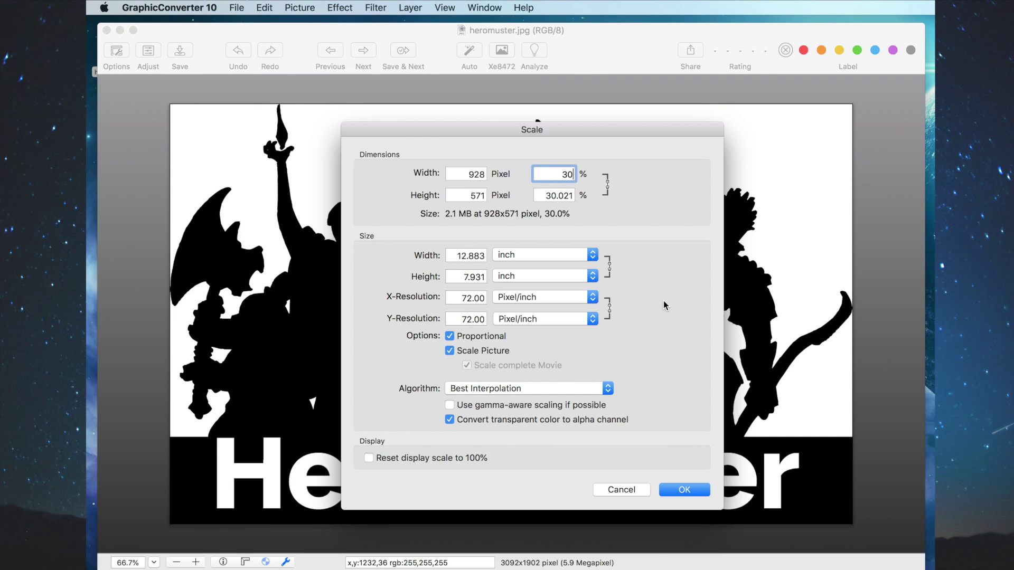
Apply the 30% scale to get 928×571 pixels and zoom the view to 150%
{"action": "left_click", "coordinate": [690, 489]}
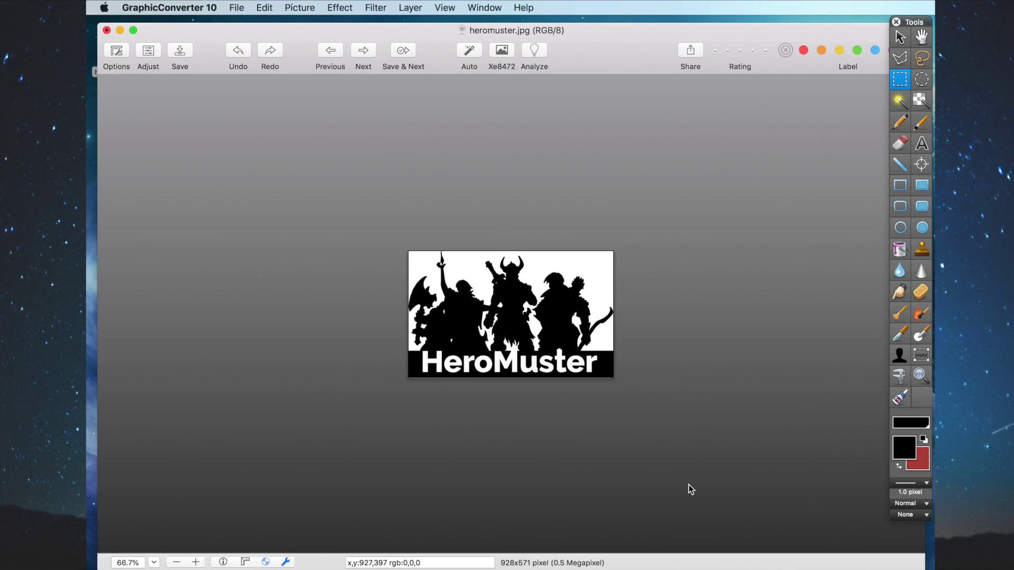
{"action": "left_click", "coordinate": [196, 563]}
{"action": "left_click", "coordinate": [197, 563]}
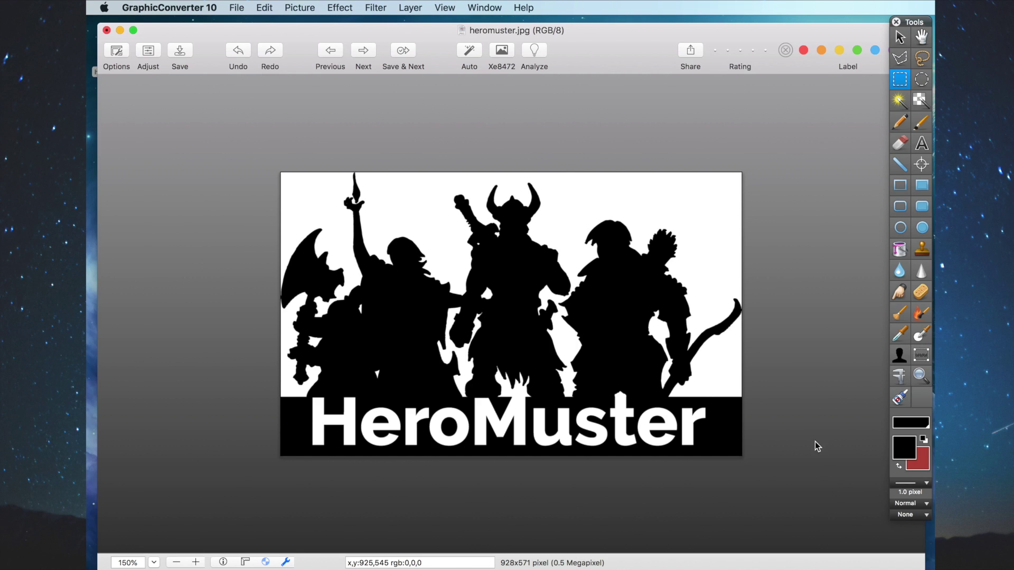
Add 9-pixel red margins on all four sides, enlarging the image to 946×589
{"action": "left_click", "coordinate": [307, 8]}
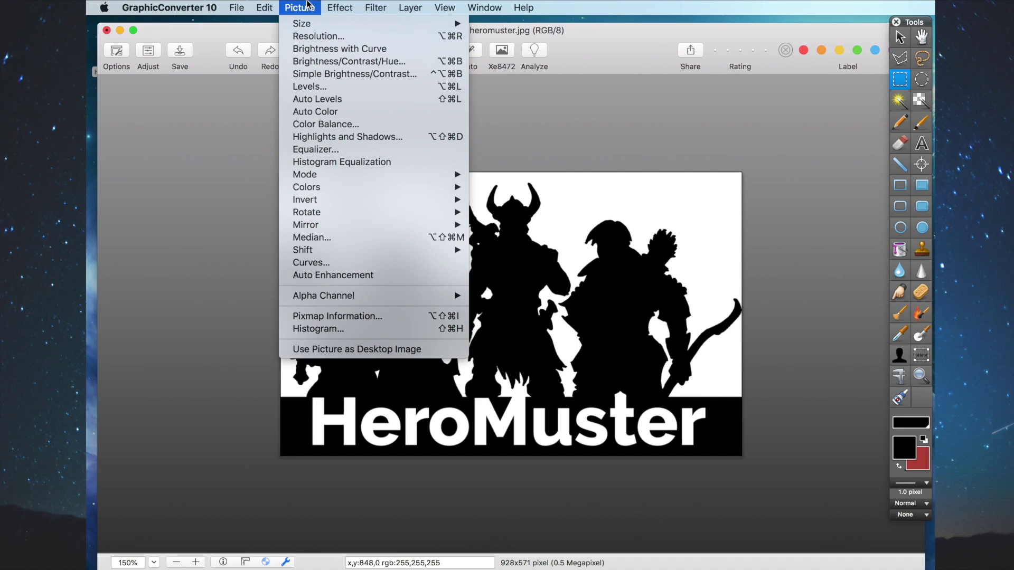
{"action": "mouse_move", "coordinate": [308, 26]}
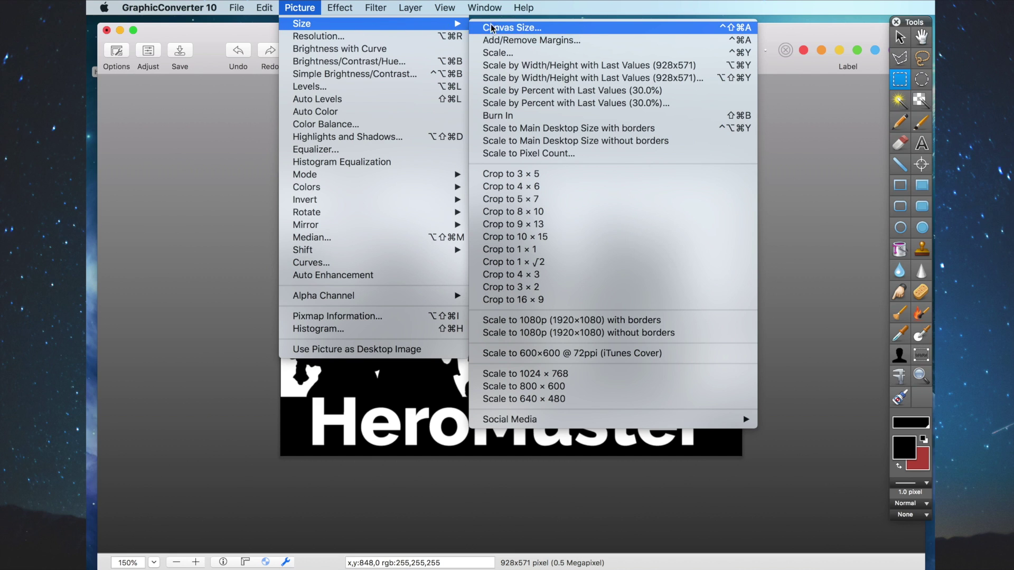
{"action": "left_click", "coordinate": [530, 41]}
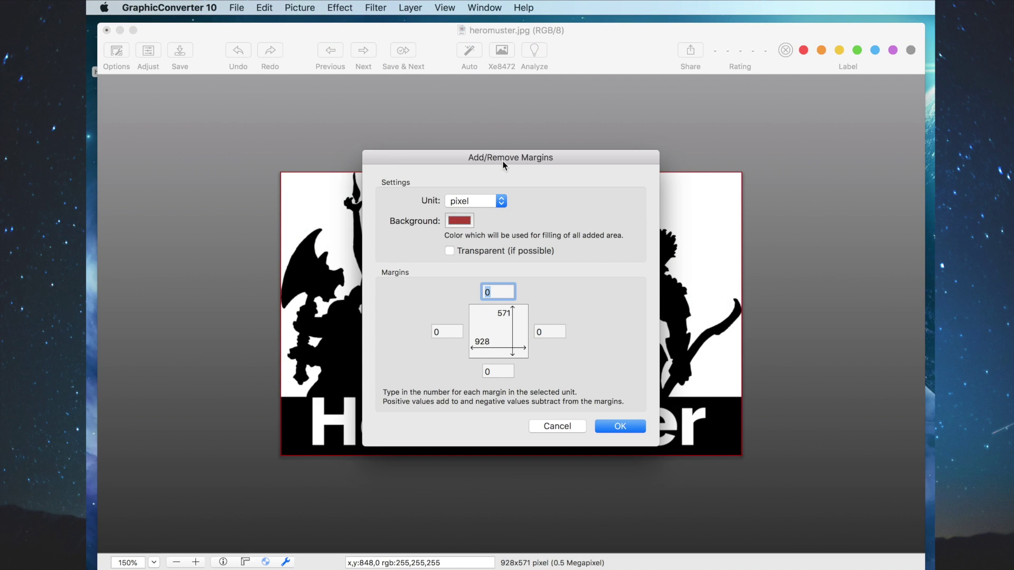
{"action": "left_click_drag", "start_coordinate": [502, 161], "coordinate": [522, 143]}
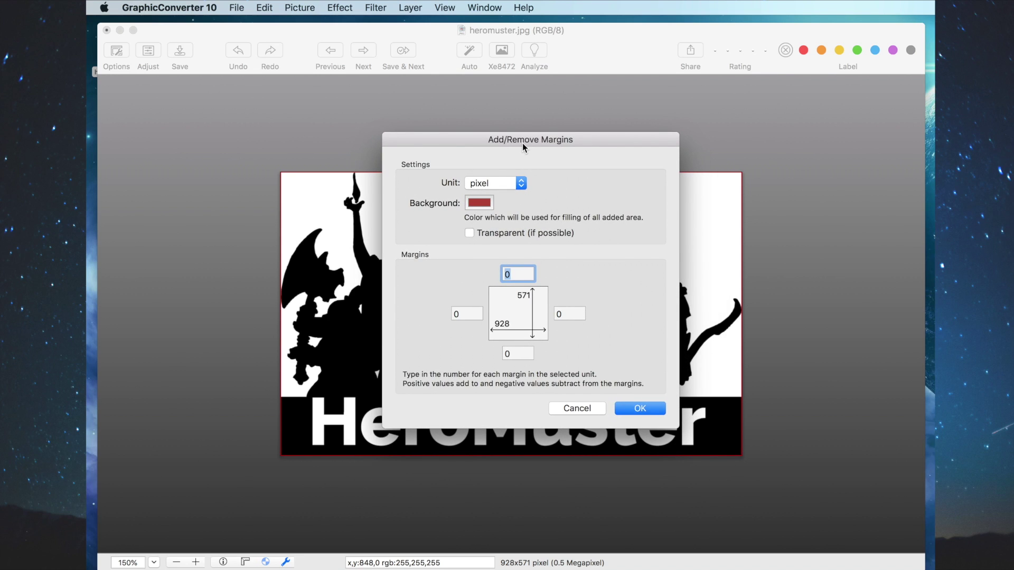
{"action": "type", "text": "9"}
{"action": "key", "text": "Tab"}
{"action": "type", "text": "9"}
{"action": "key", "text": "Tab"}
{"action": "type", "text": "9"}
{"action": "key", "text": "Tab"}
{"action": "type", "text": "9"}
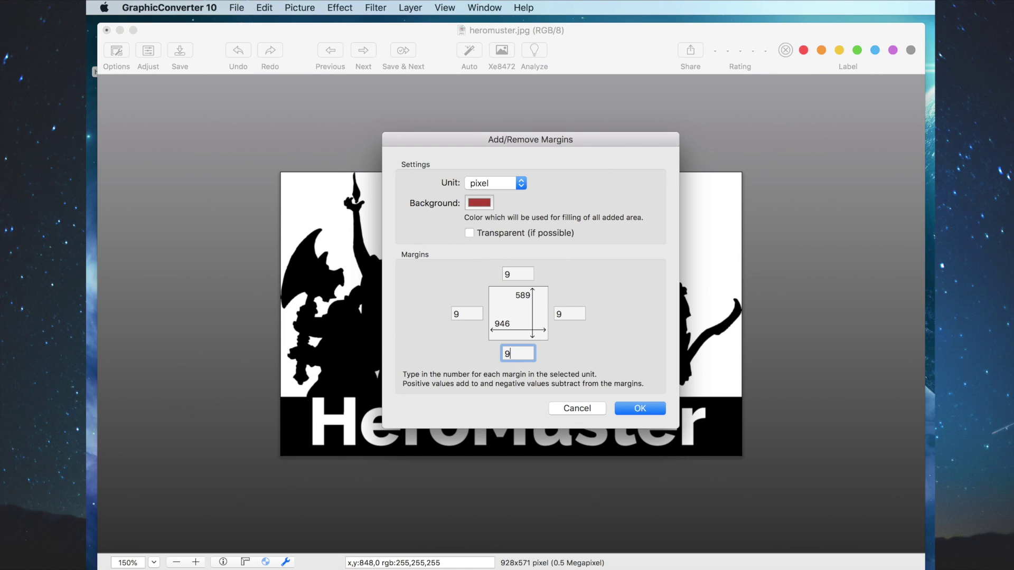
{"action": "left_click", "coordinate": [640, 408]}
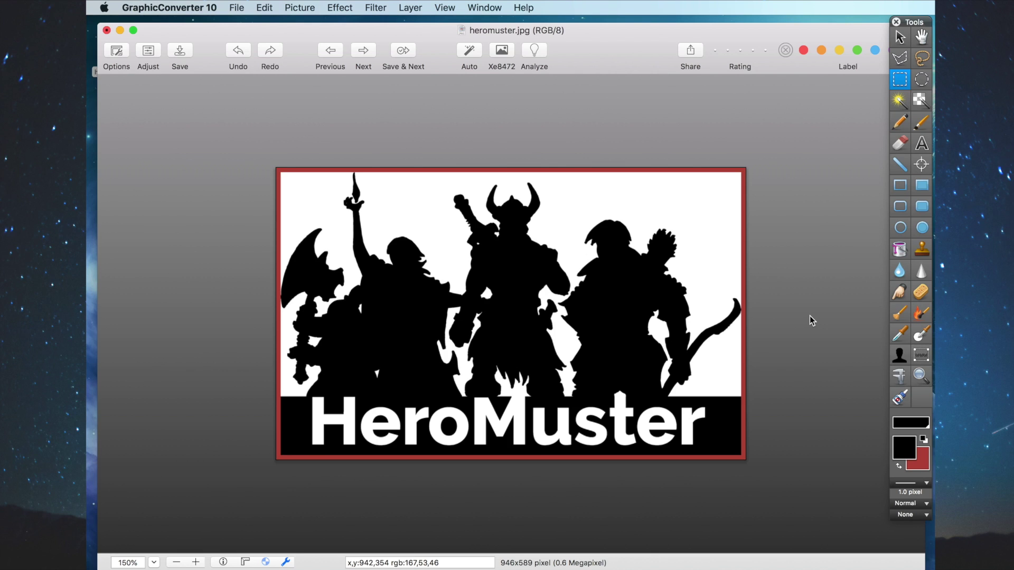
Trim the border with -5 margins on top, left, right and bottom, giving 936×579
{"action": "key", "text": "super+alt+m"}
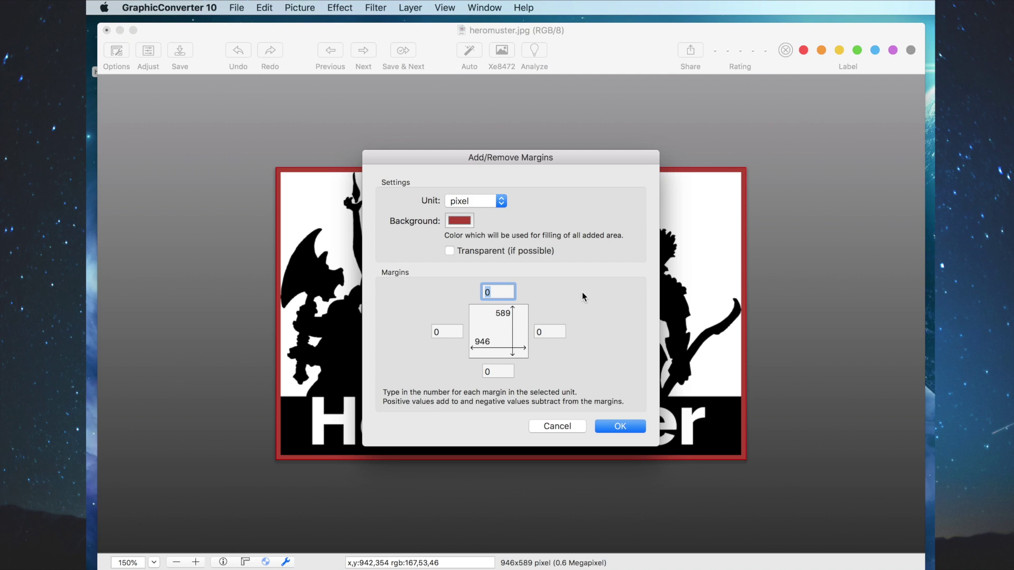
{"action": "type", "text": "-5"}
{"action": "key", "text": "Tab"}
{"action": "type", "text": "-5"}
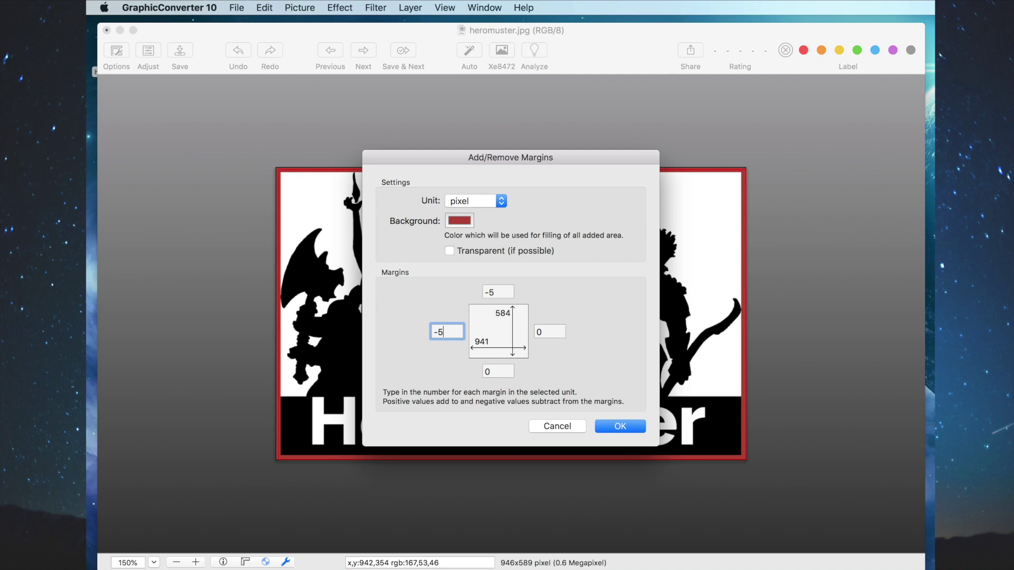
{"action": "key", "text": "Tab"}
{"action": "type", "text": "-5"}
{"action": "key", "text": "Tab"}
{"action": "type", "text": "-5"}
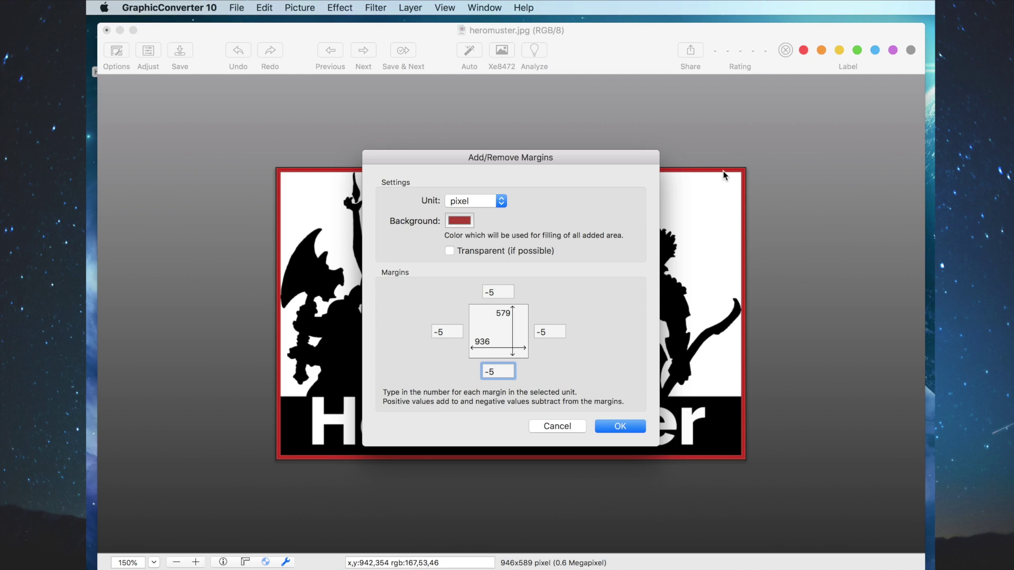
{"action": "left_click", "coordinate": [621, 427]}
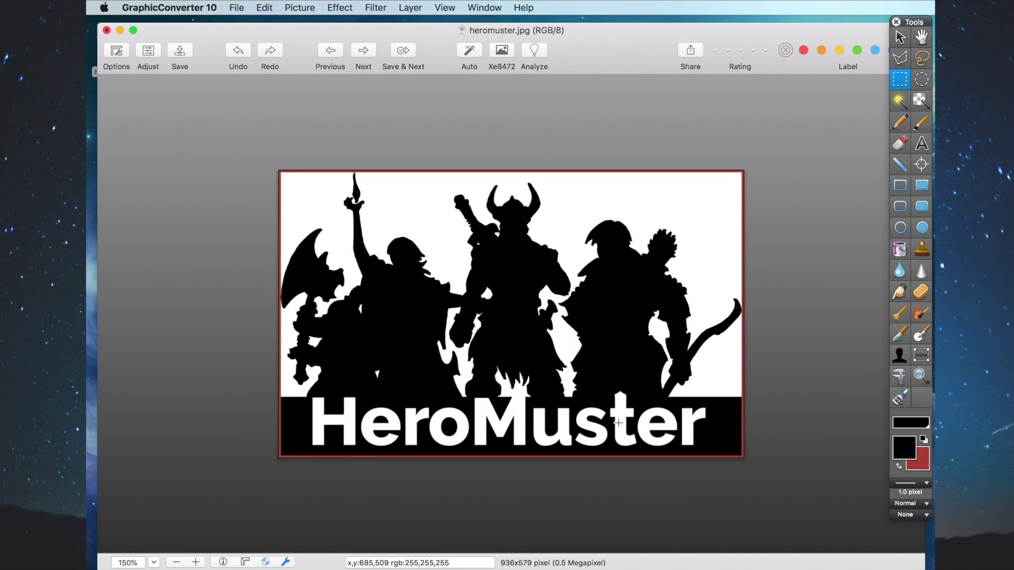
{"action": "left_click", "coordinate": [236, 6]}
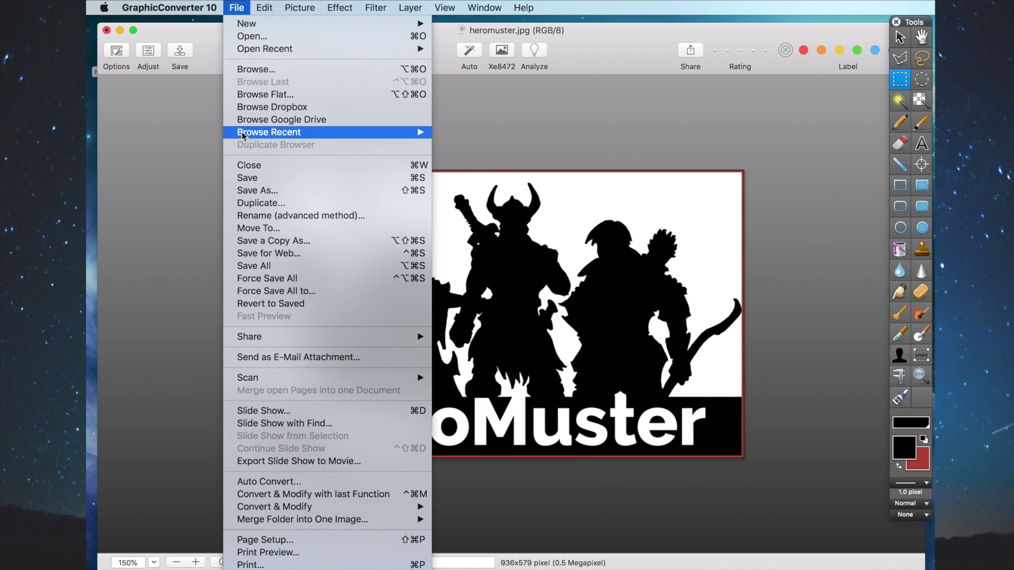
Save the image as heromuster-smaller.png in PNG format on the Desktop
{"action": "left_click", "coordinate": [256, 194]}
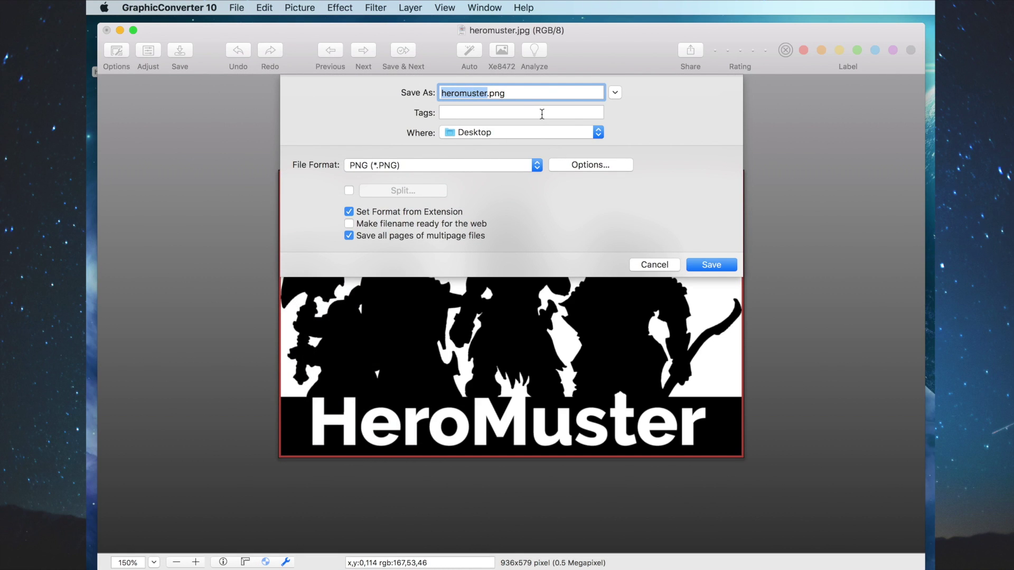
{"action": "key", "text": "Right"}
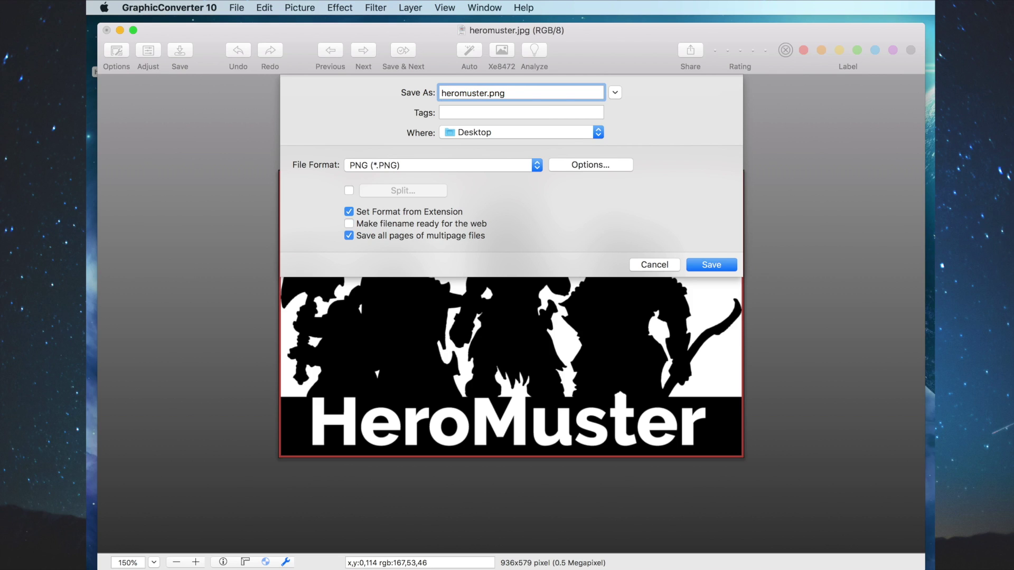
{"action": "type", "text": "-"}
{"action": "type", "text": "smaller"}
{"action": "left_click", "coordinate": [712, 265]}
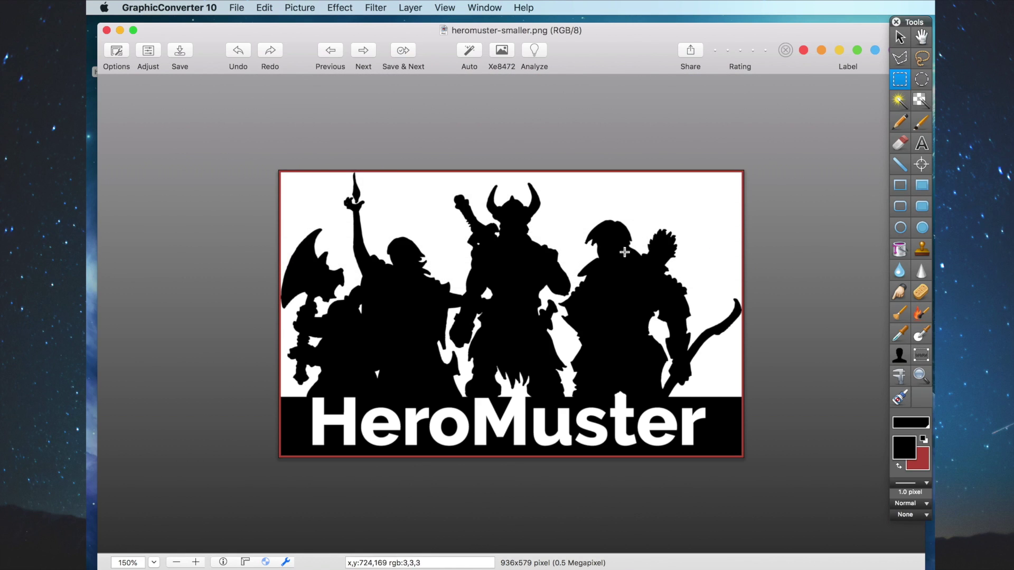
Save another copy as heromuster-smaller.jpg in JPEG/JFIF format to the Desktop
{"action": "left_click", "coordinate": [237, 8]}
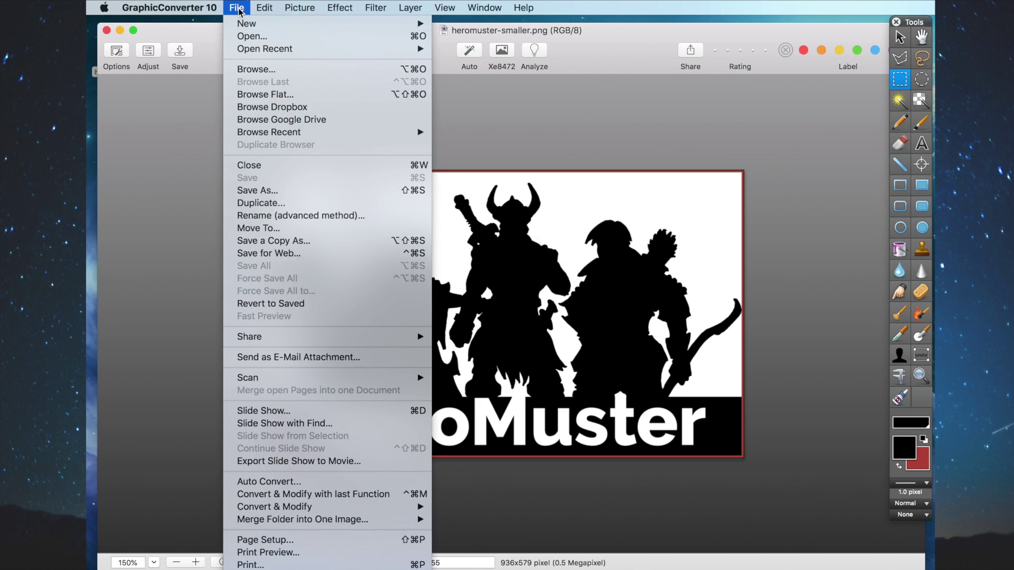
{"action": "left_click", "coordinate": [258, 190]}
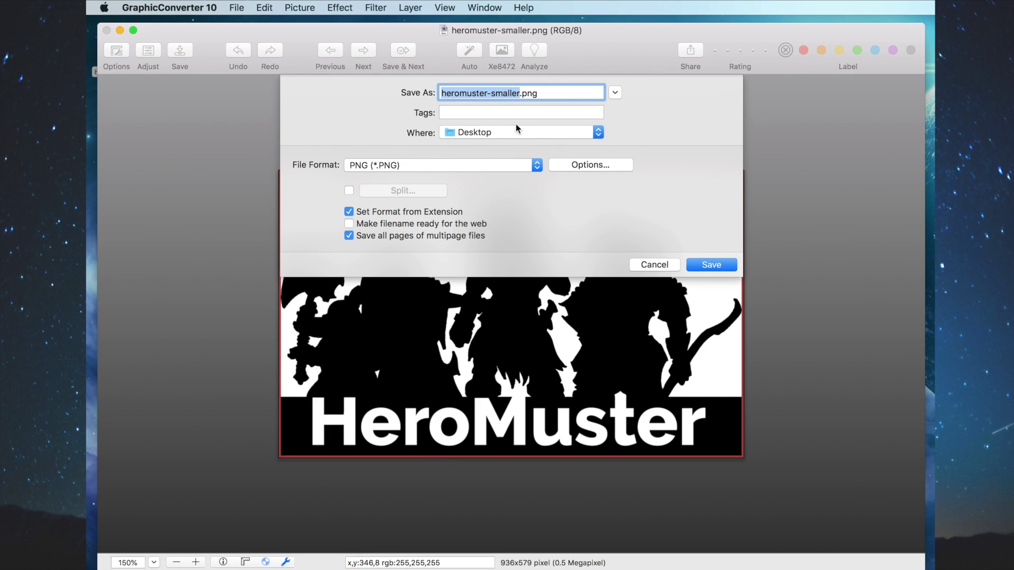
{"action": "left_click", "coordinate": [499, 169]}
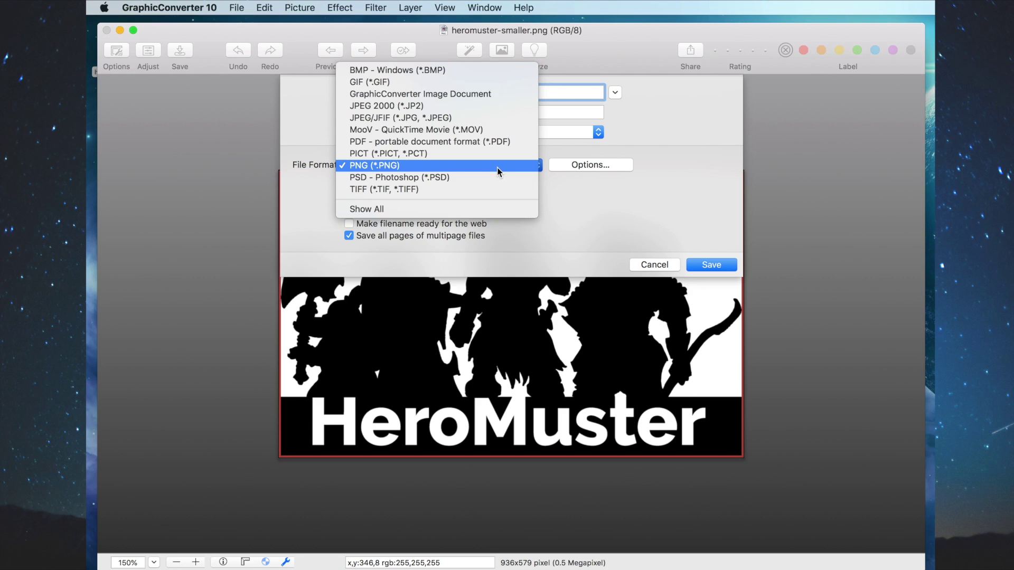
{"action": "left_click", "coordinate": [495, 117]}
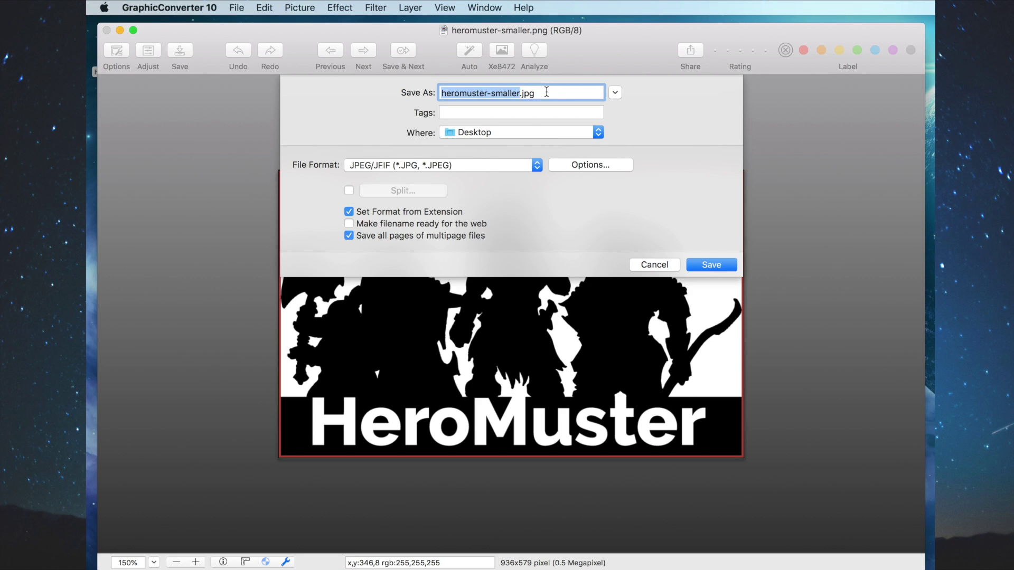
{"action": "left_click", "coordinate": [712, 265]}
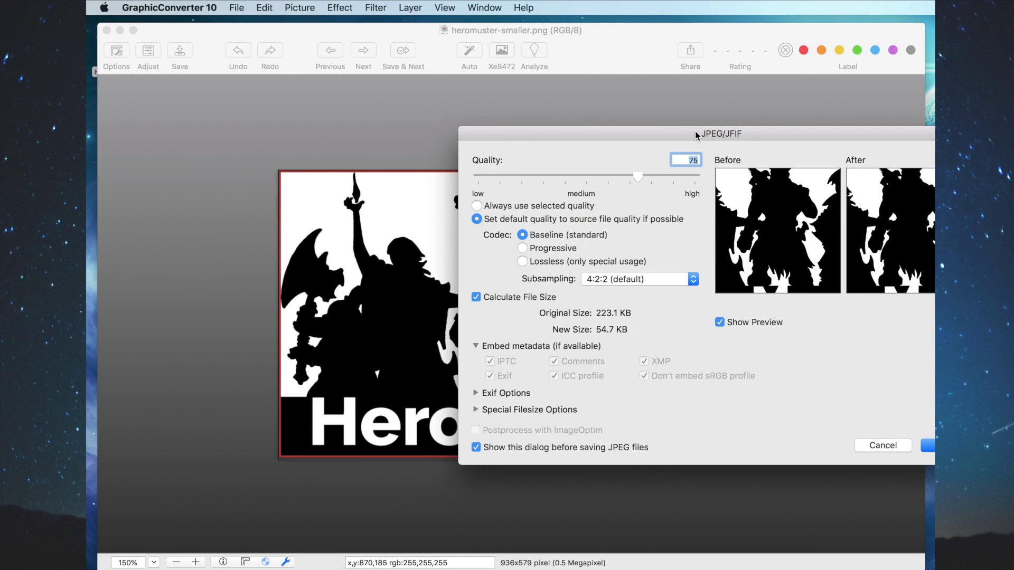
Compare JPEG sizes at quality 100, 15, 5 and 26, then save at quality 90
{"action": "left_click_drag", "start_coordinate": [695, 131], "coordinate": [494, 129]}
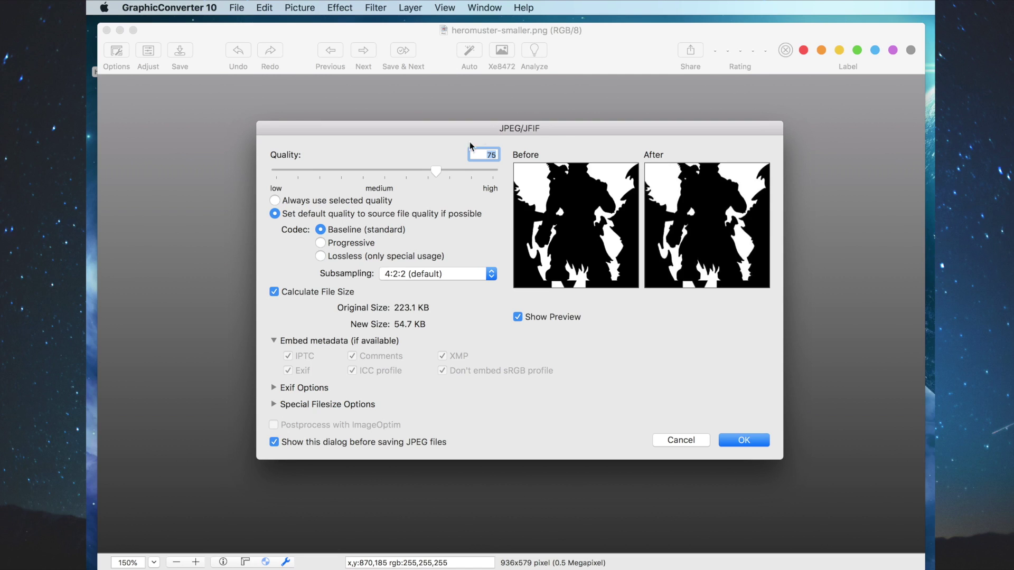
{"action": "left_click", "coordinate": [490, 154]}
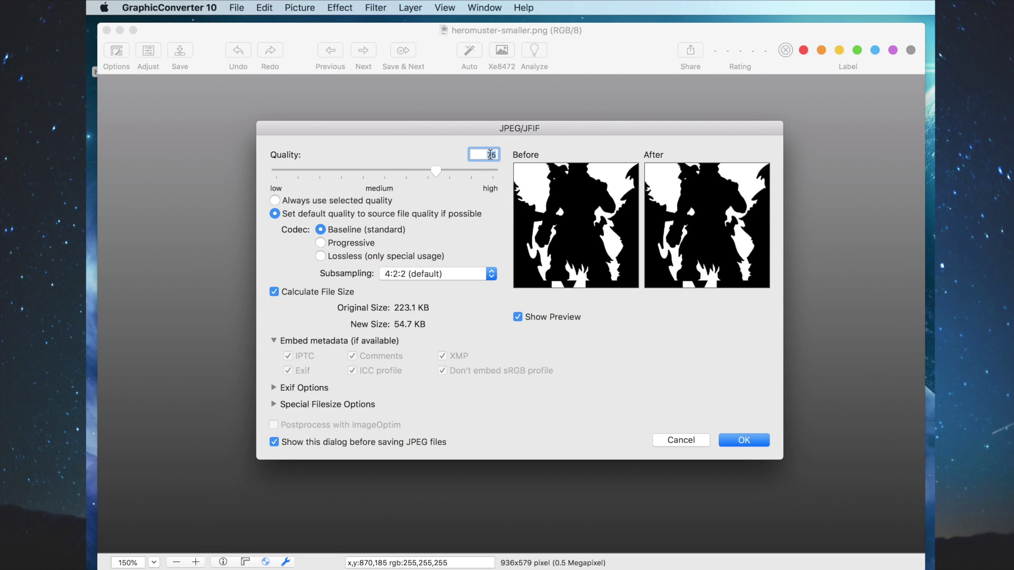
{"action": "left_click", "coordinate": [438, 172]}
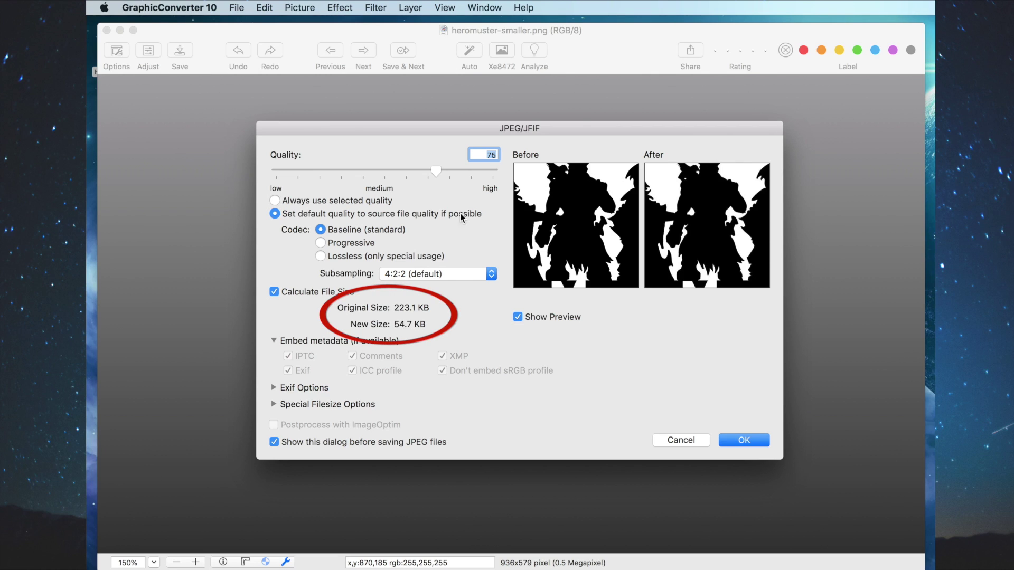
{"action": "left_click_drag", "start_coordinate": [437, 173], "coordinate": [507, 173]}
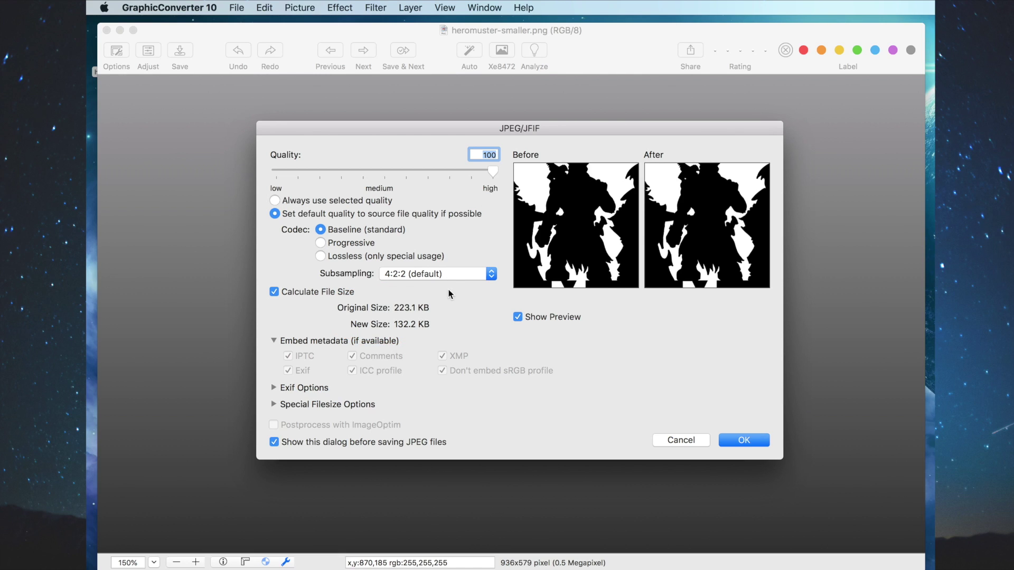
{"action": "left_click_drag", "start_coordinate": [487, 170], "coordinate": [302, 171]}
{"action": "left_click_drag", "start_coordinate": [302, 170], "coordinate": [276, 171]}
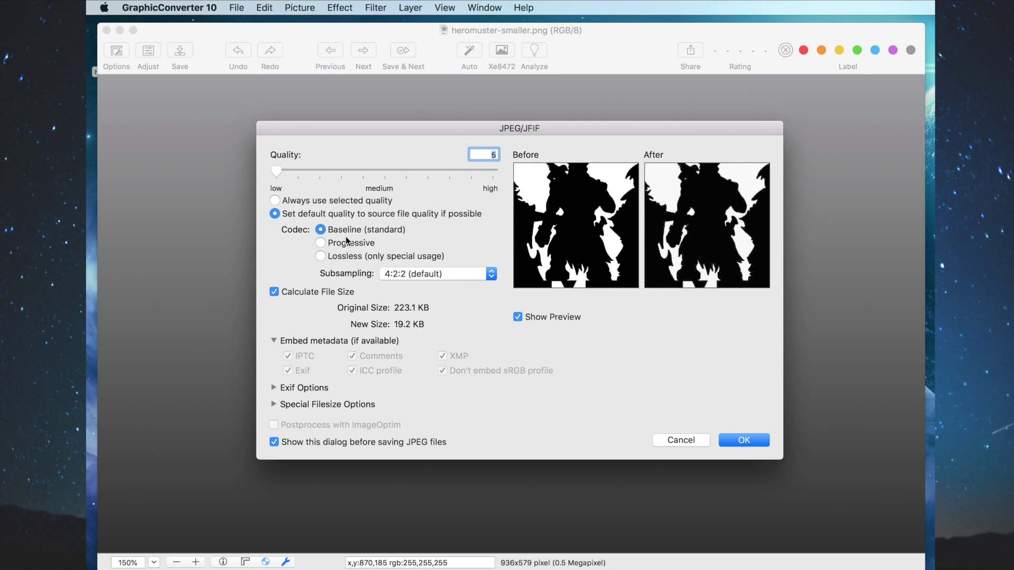
{"action": "left_click_drag", "start_coordinate": [276, 170], "coordinate": [473, 176]}
{"action": "left_click_drag", "start_coordinate": [574, 215], "coordinate": [588, 268]}
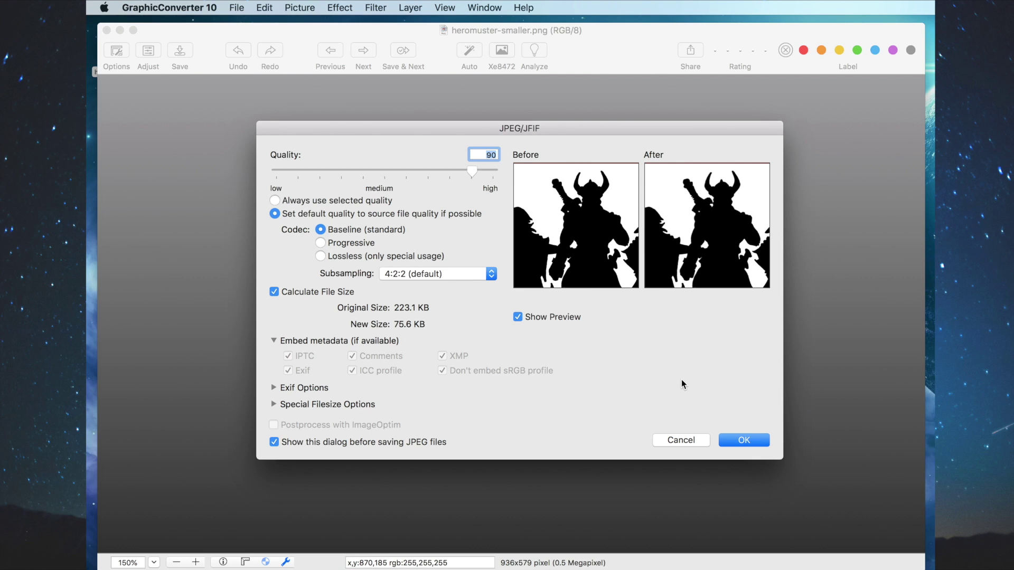
{"action": "left_click", "coordinate": [747, 440]}
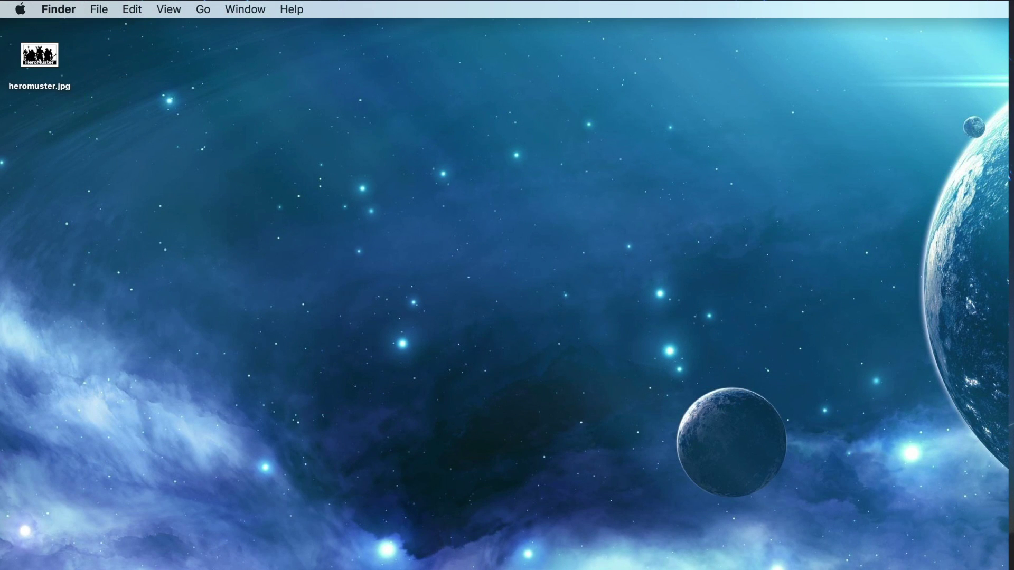
Stack heromuster-smaller.png and .jpg under heromuster.jpg and Quick Look the JPEG copy
{"action": "left_click_drag", "start_coordinate": [149, 314], "coordinate": [40, 117]}
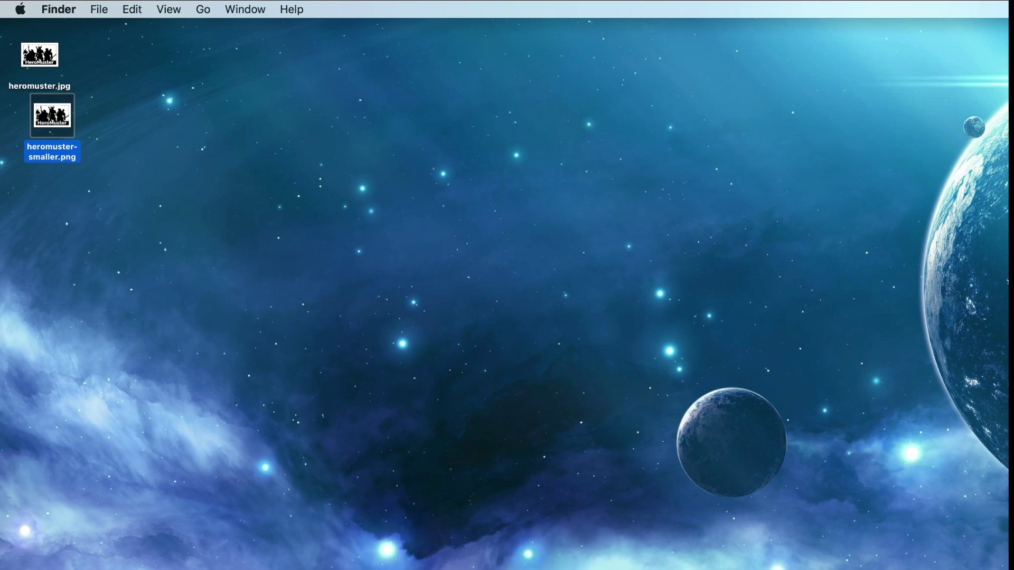
{"action": "left_click_drag", "start_coordinate": [401, 340], "coordinate": [34, 201]}
{"action": "key", "text": "space"}
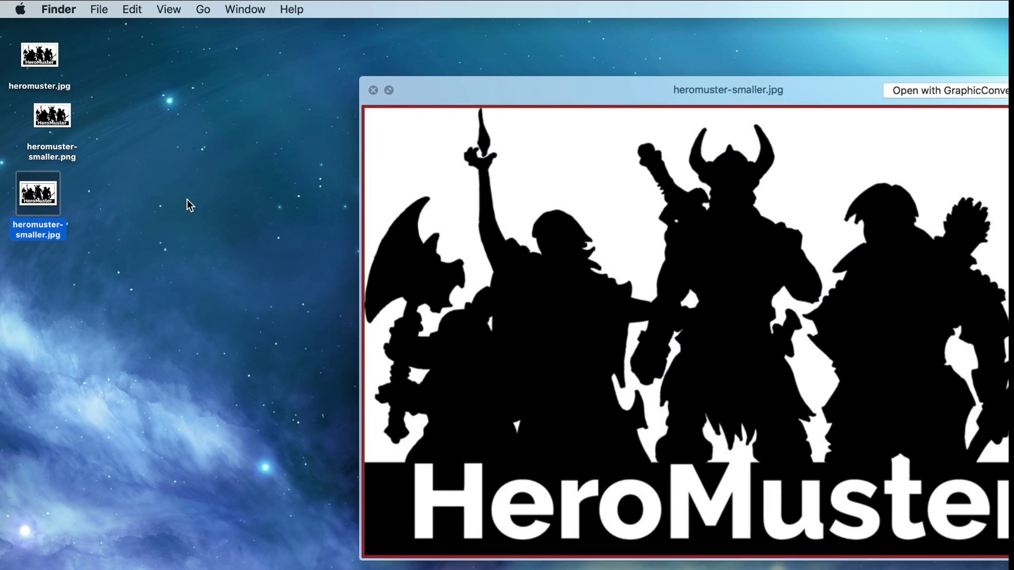
{"action": "left_click_drag", "start_coordinate": [529, 95], "coordinate": [314, 94]}
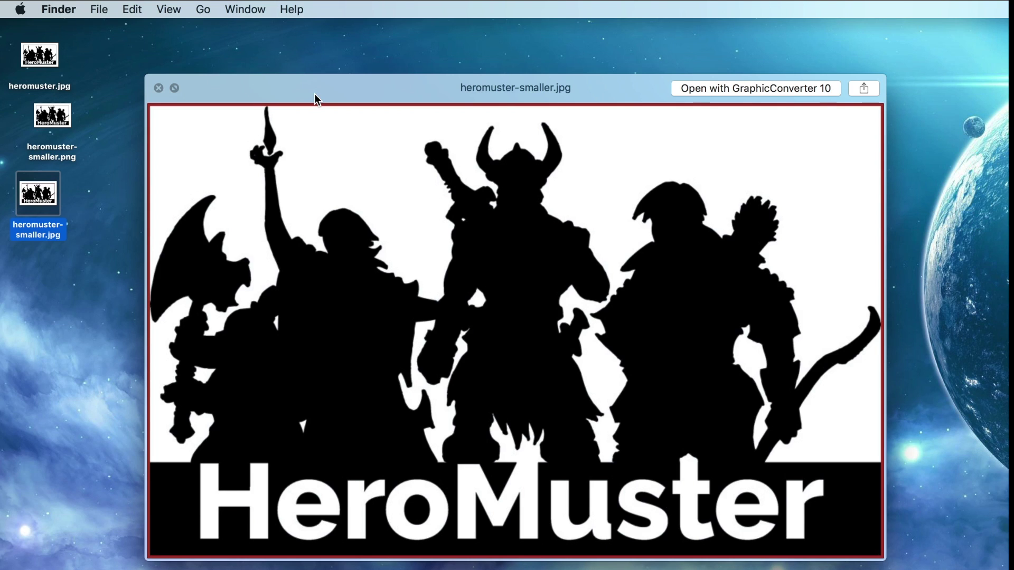
Preview the PNG and original in Quick Look, then show info for heromuster-smaller.png
{"action": "key", "text": "Up"}
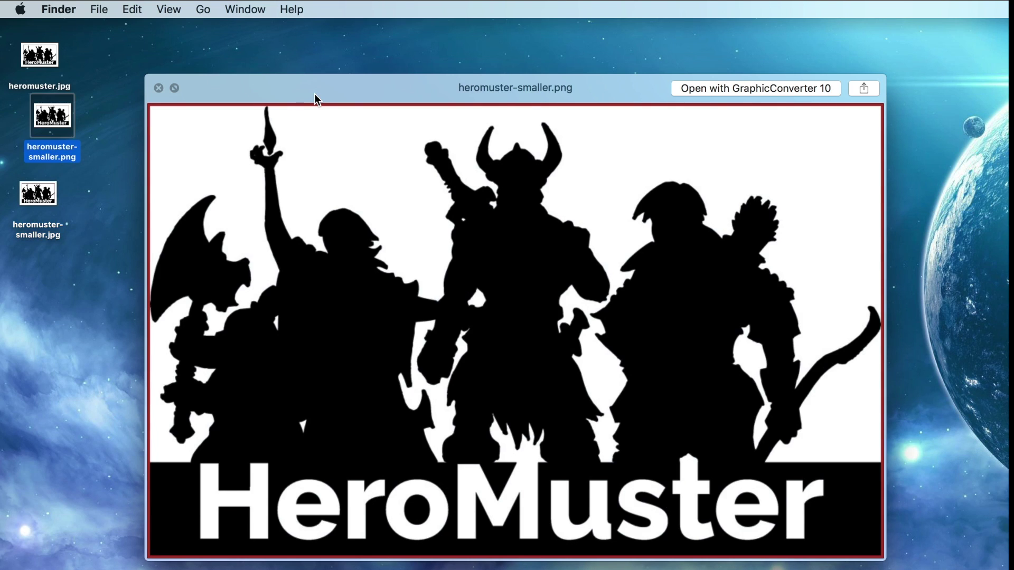
{"action": "key", "text": "Up"}
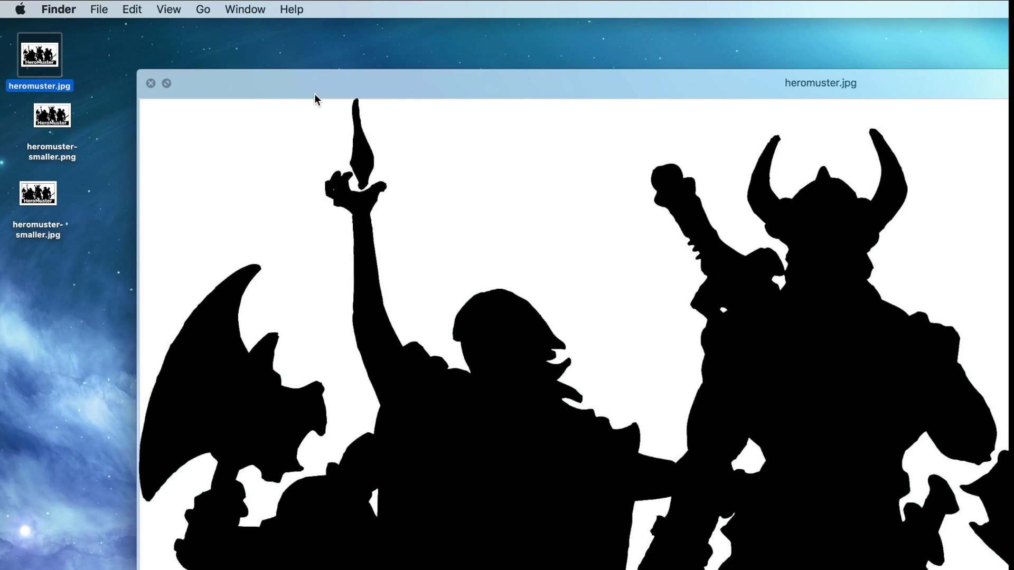
{"action": "key", "text": "Down"}
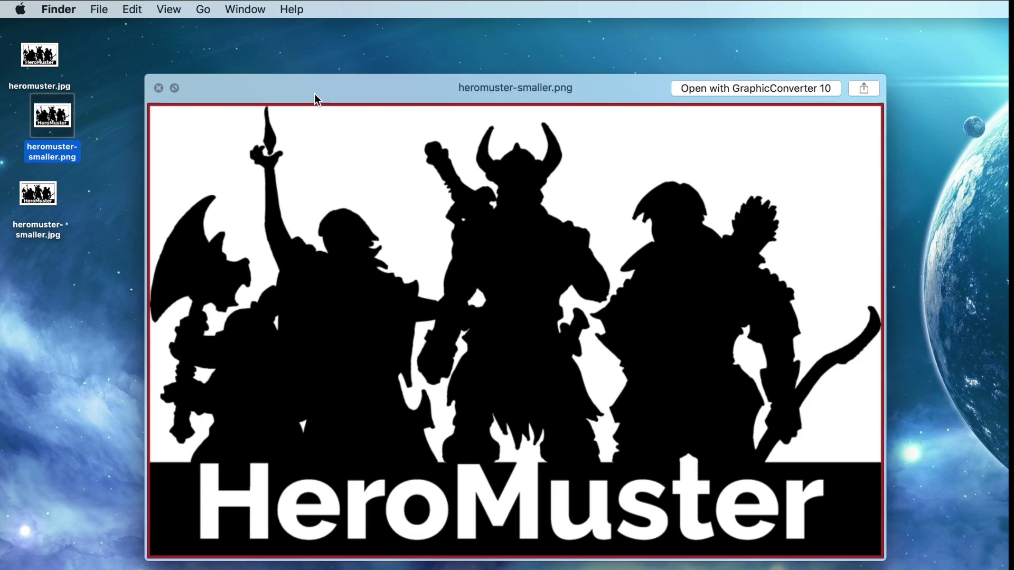
{"action": "key", "text": "space"}
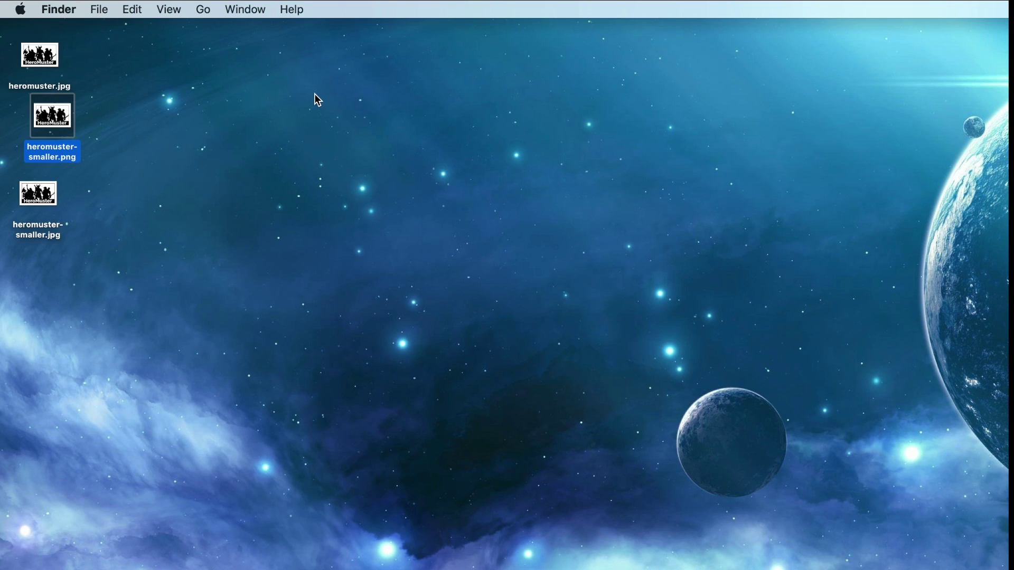
{"action": "key", "text": "super+i"}
Open Get Info for the original heromuster.jpg (223 KB) and arrange it beside the PNG's Info window
{"action": "left_click_drag", "start_coordinate": [202, 37], "coordinate": [334, 86]}
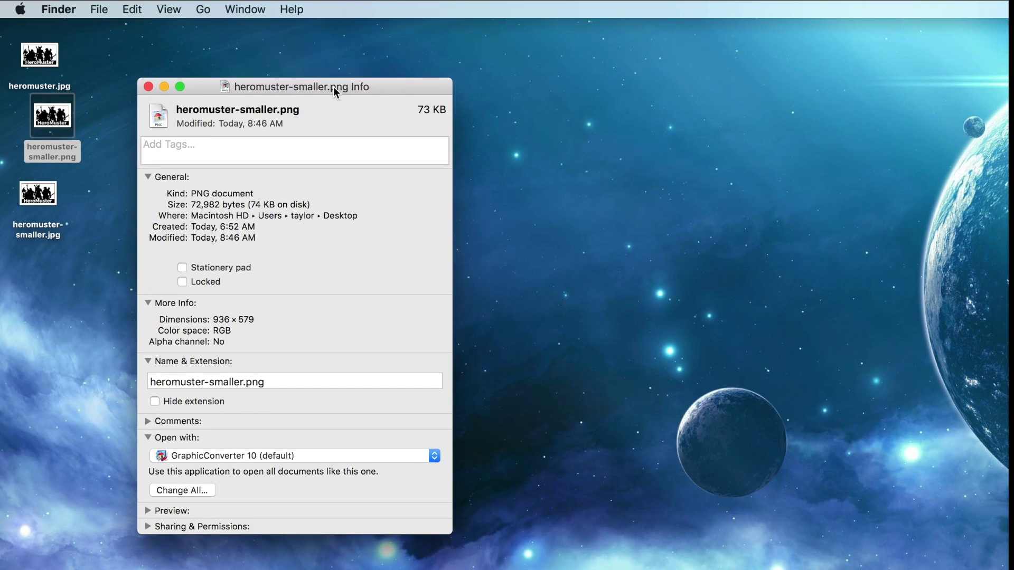
{"action": "left_click", "coordinate": [47, 57]}
{"action": "key", "text": "super+i"}
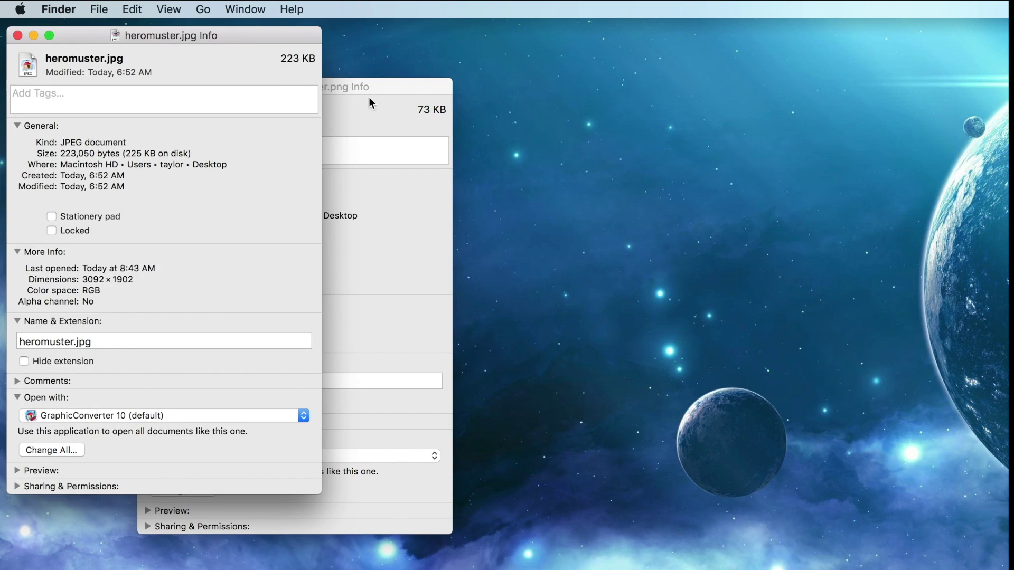
{"action": "left_click_drag", "start_coordinate": [372, 84], "coordinate": [918, 24]}
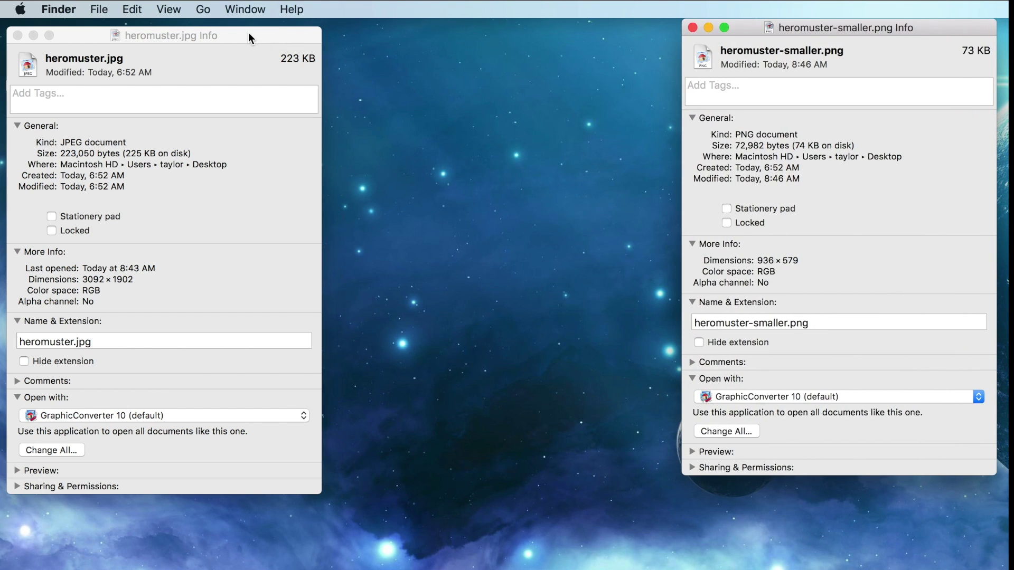
{"action": "left_click_drag", "start_coordinate": [248, 33], "coordinate": [592, 25]}
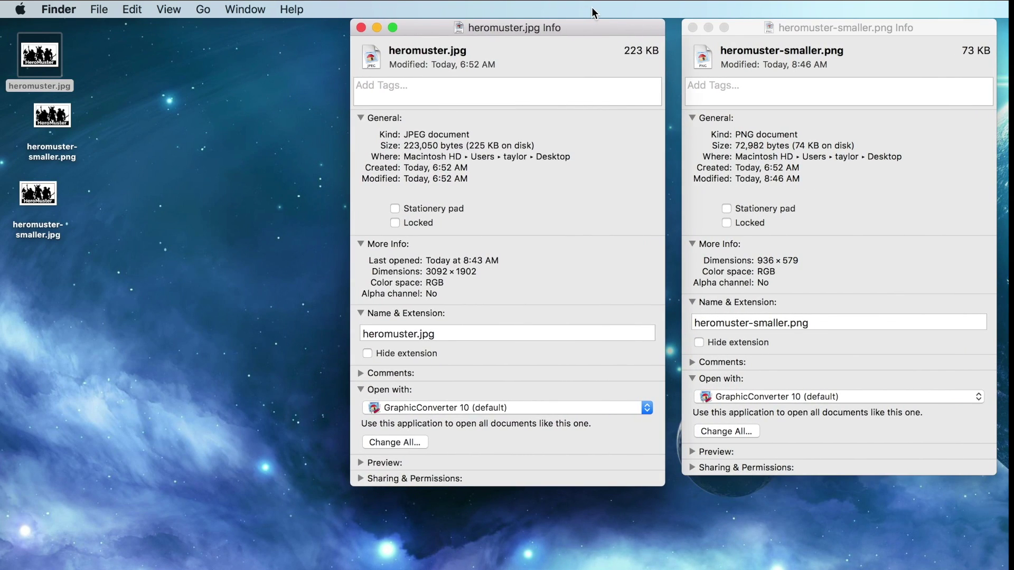
Open Get Info for heromuster-smaller.jpg (78 KB) and bring the PNG's Info window forward
{"action": "left_click", "coordinate": [38, 200]}
{"action": "key", "text": "super+i"}
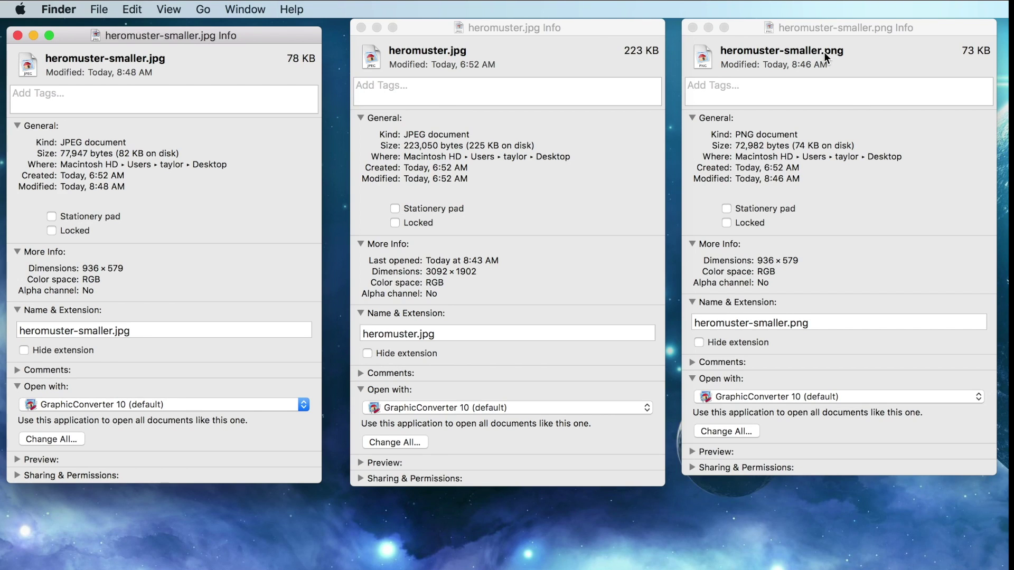
{"action": "left_click", "coordinate": [893, 30]}
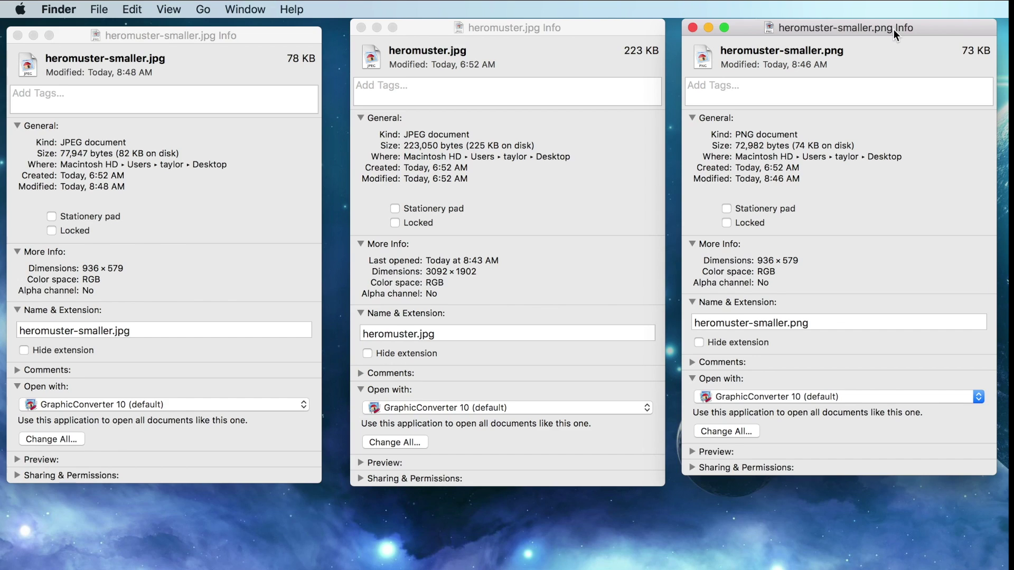